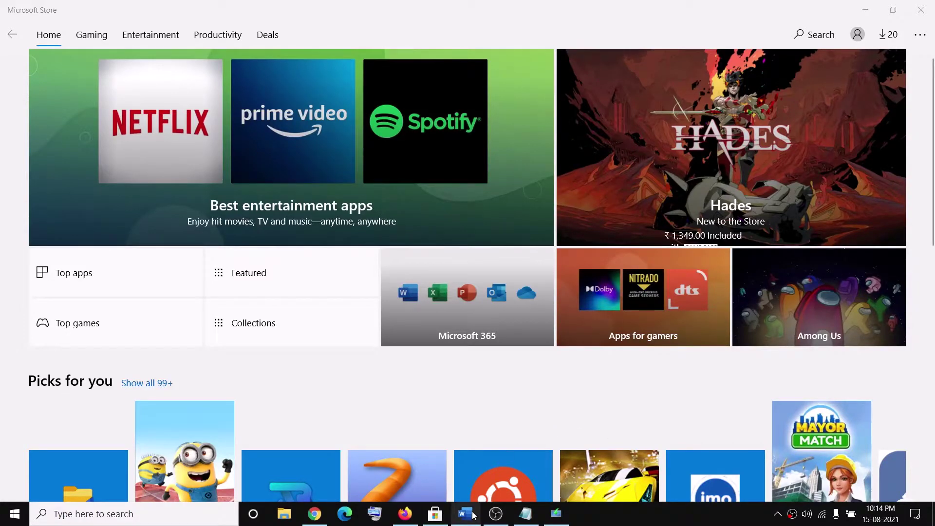
Step: Review the error code 0x80131505 and the 'Sign out and sign in' step in the guide
{"action": "mouse_move", "coordinate": [475, 515]}
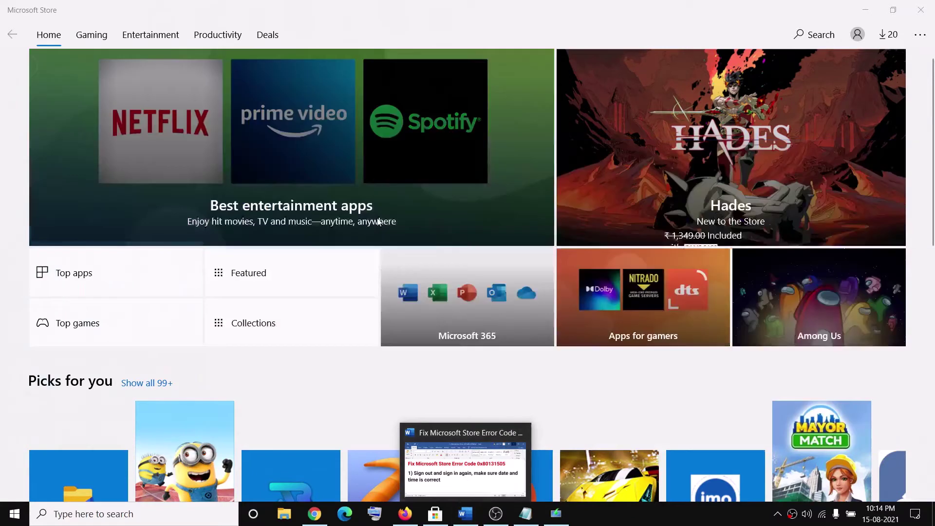
{"action": "left_click", "coordinate": [442, 468]}
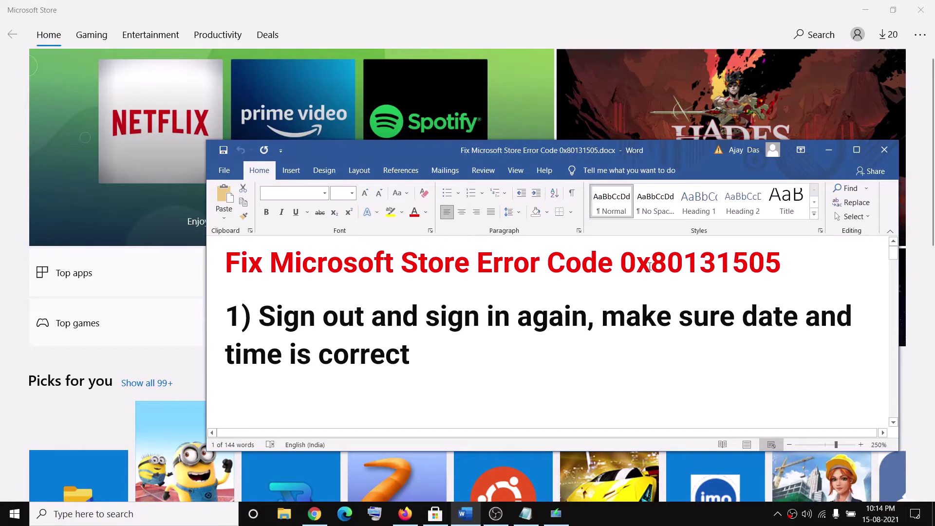
{"action": "left_click_drag", "start_coordinate": [789, 259], "coordinate": [599, 275]}
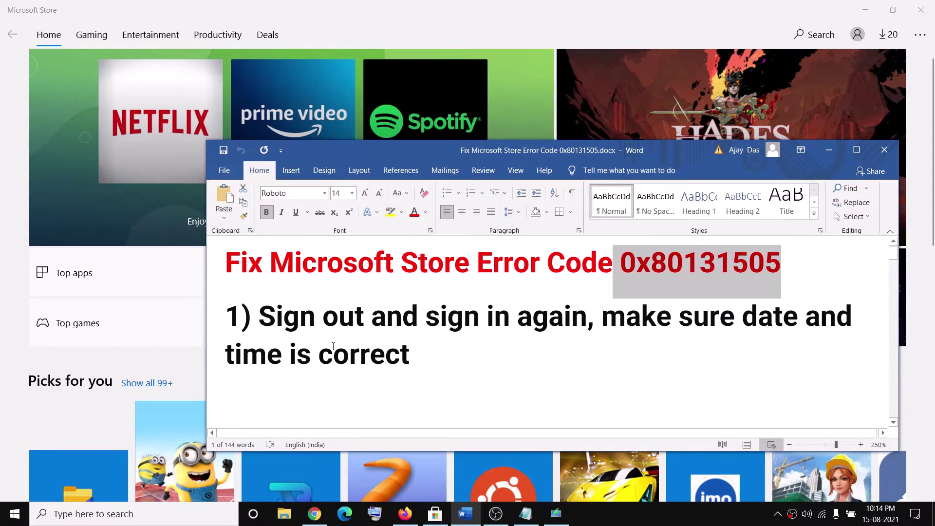
{"action": "left_click_drag", "start_coordinate": [259, 319], "coordinate": [518, 322]}
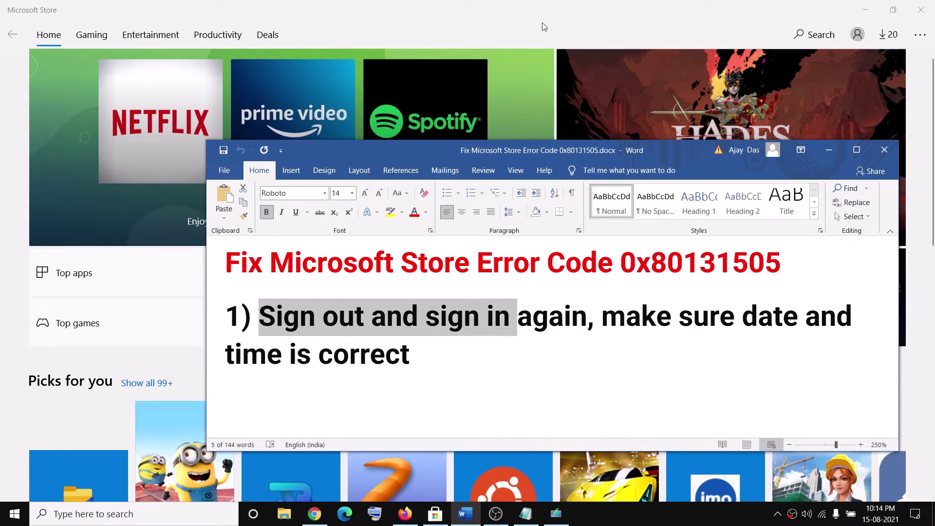
{"action": "left_click", "coordinate": [545, 27]}
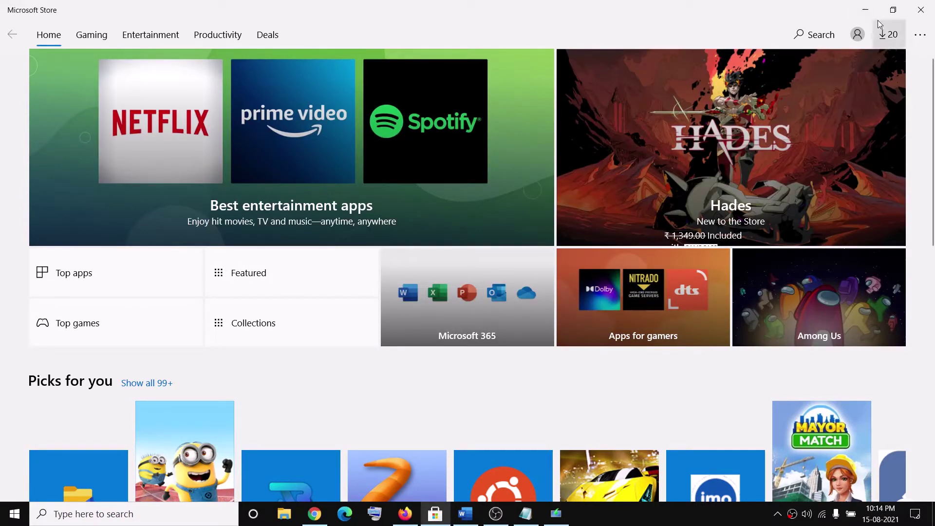
Step: Sign out of the Microsoft Store account
{"action": "left_click", "coordinate": [858, 40]}
{"action": "left_click", "coordinate": [809, 72]}
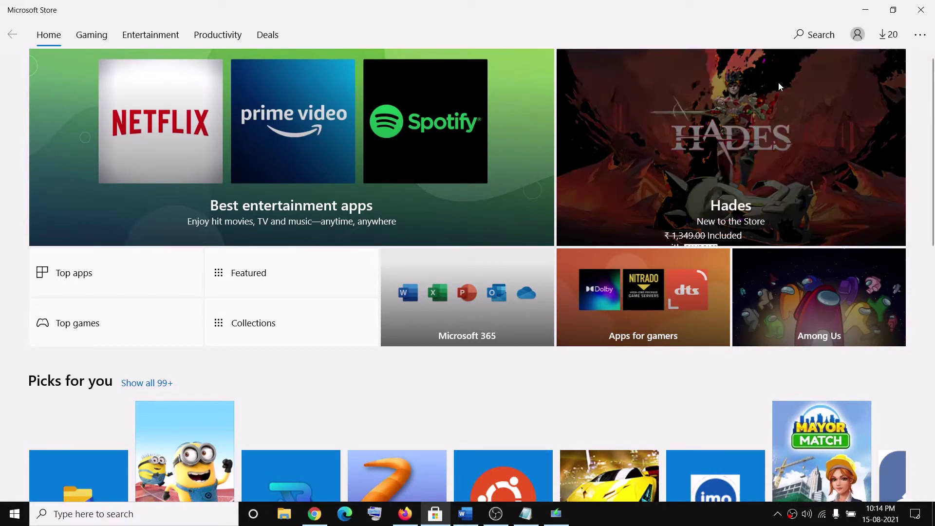
{"action": "left_click", "coordinate": [378, 198]}
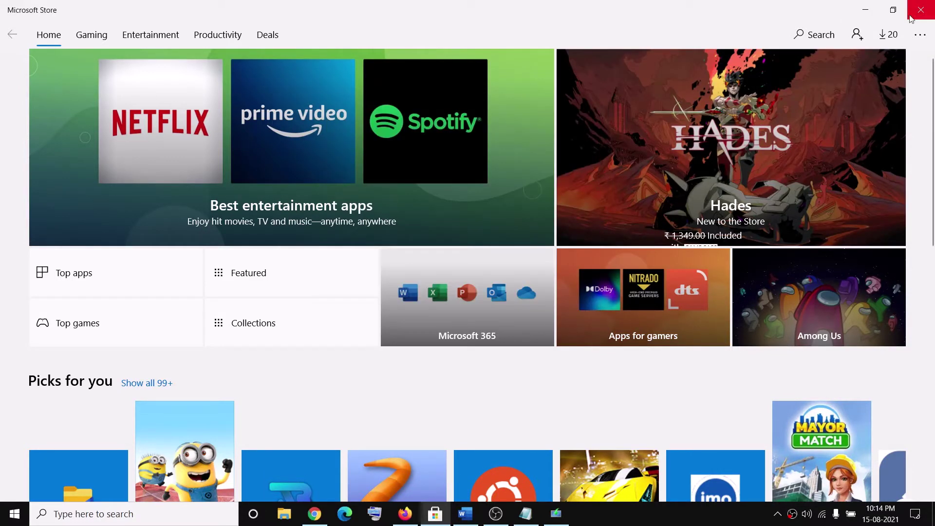
Step: Sign back into the Store with the first listed Microsoft account, verifying with the PIN
{"action": "left_click", "coordinate": [859, 35]}
{"action": "left_click", "coordinate": [799, 72]}
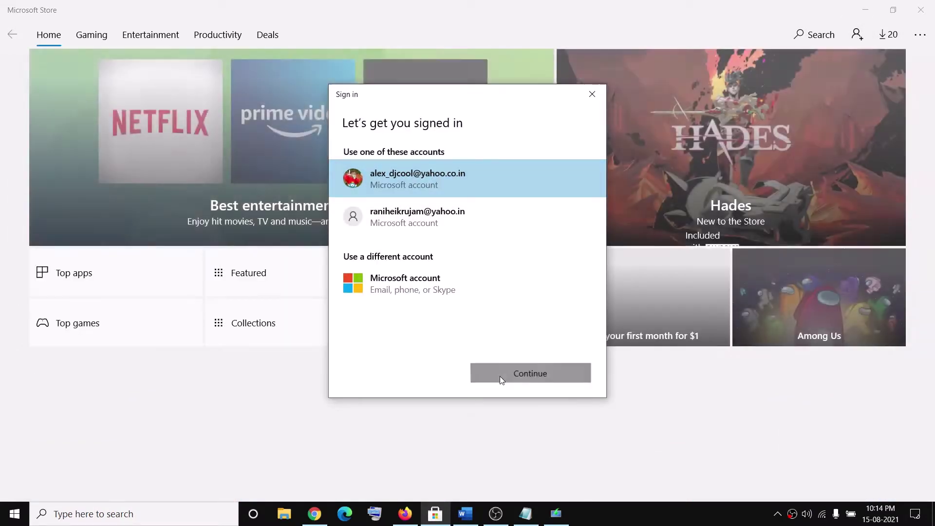
{"action": "left_click", "coordinate": [499, 376]}
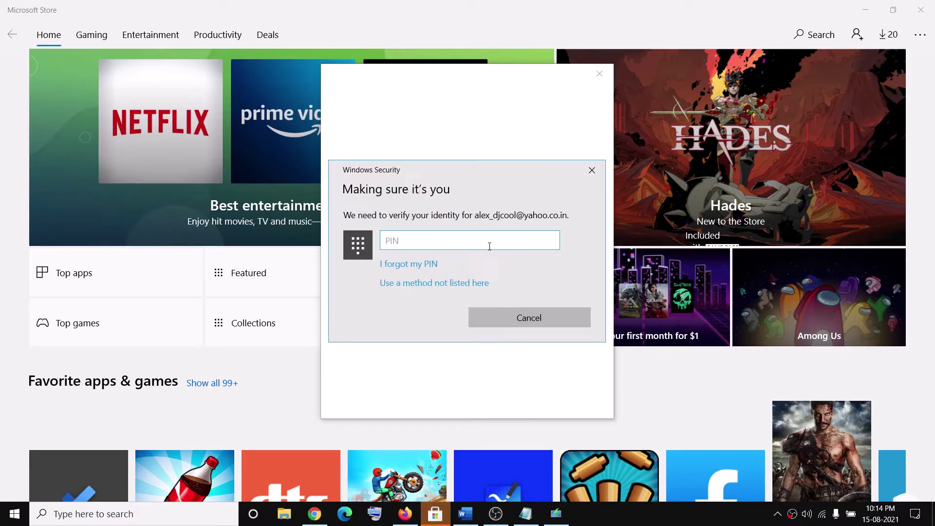
{"action": "type", "text": "••••"}
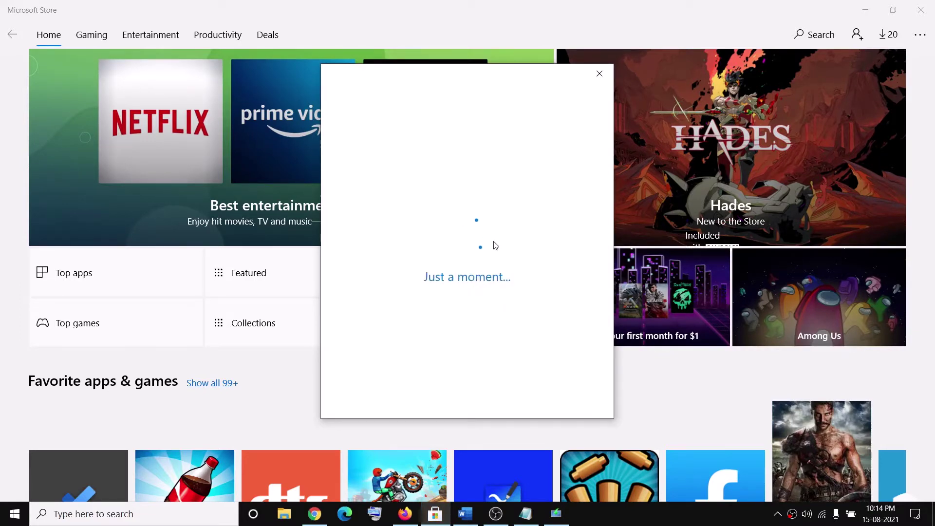
Step: Highlight the 'make sure date and time is correct' step, then open Adjust date/time from the taskbar
{"action": "left_click", "coordinate": [465, 514]}
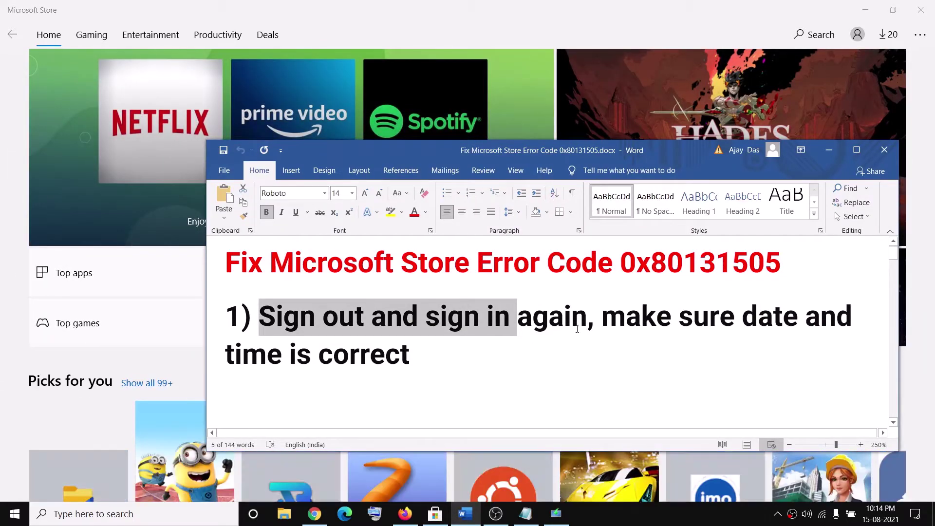
{"action": "left_click_drag", "start_coordinate": [603, 316], "coordinate": [419, 360]}
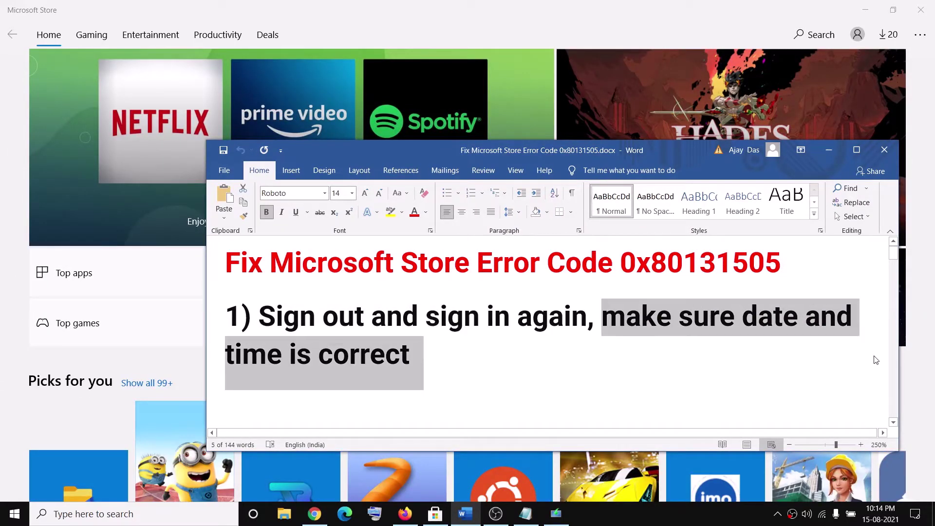
{"action": "right_click", "coordinate": [877, 523]}
{"action": "key", "text": "Escape"}
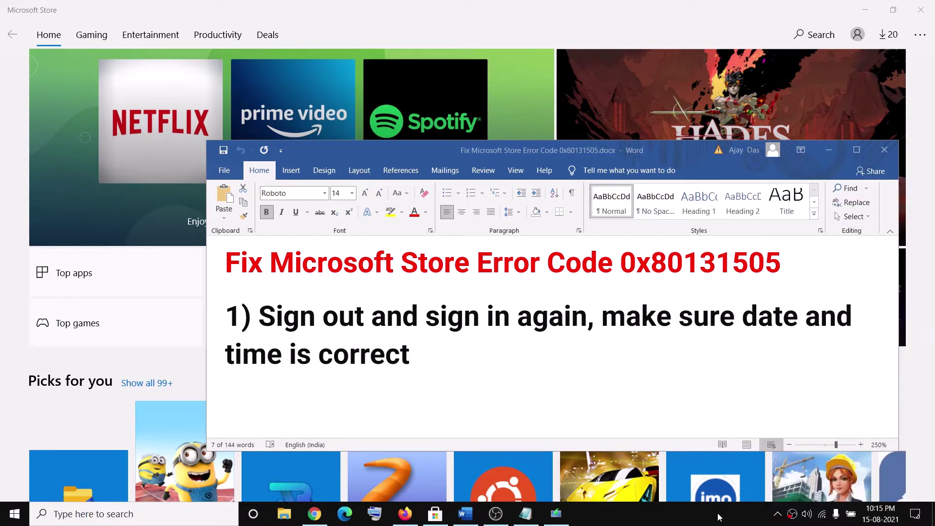
{"action": "right_click", "coordinate": [882, 522]}
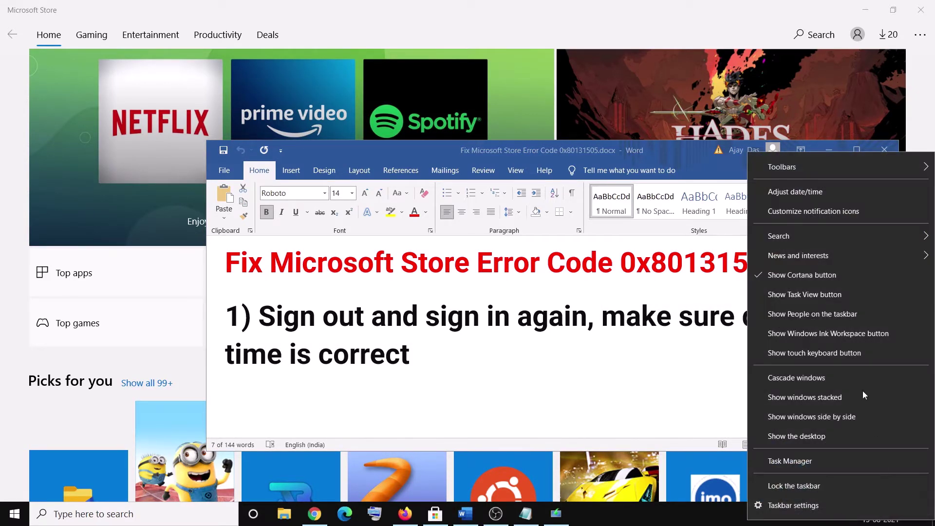
{"action": "left_click", "coordinate": [807, 194]}
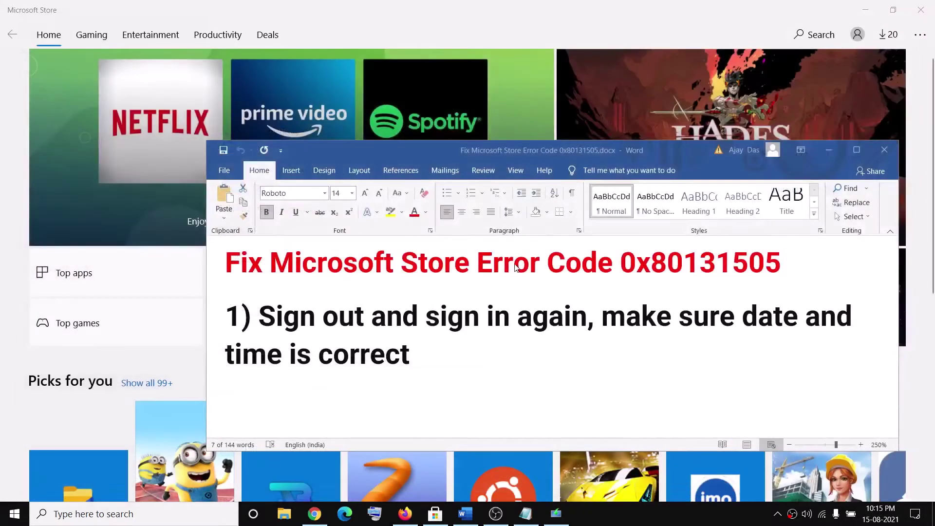
{"action": "scroll", "coordinate": [492, 336], "scroll_direction": "down", "scroll_amount": 2}
Step: Open Windows Settings to the Troubleshoot page under Update & Security
{"action": "scroll", "coordinate": [492, 336], "scroll_direction": "down", "scroll_amount": 2}
{"action": "scroll", "coordinate": [365, 365], "scroll_direction": "up", "scroll_amount": 2}
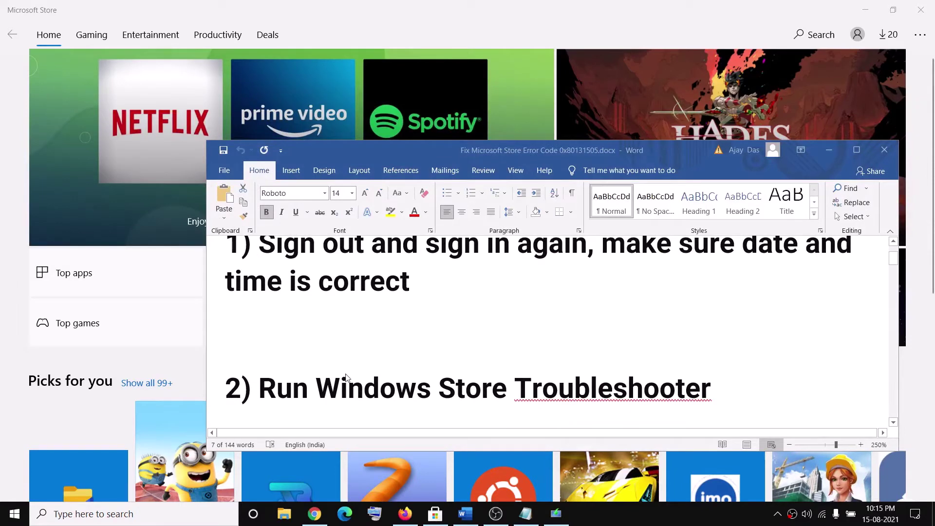
{"action": "left_click", "coordinate": [530, 390]}
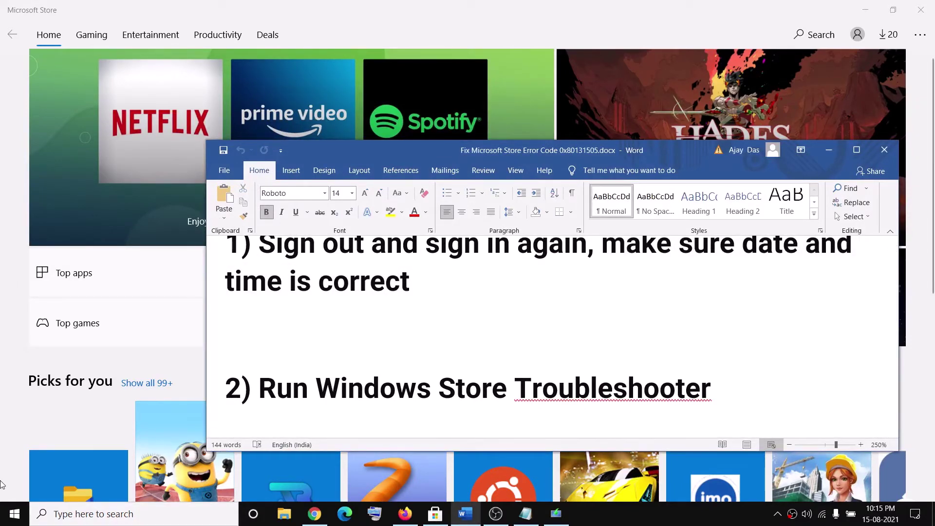
{"action": "left_click", "coordinate": [15, 514]}
{"action": "mouse_move", "coordinate": [12, 472]}
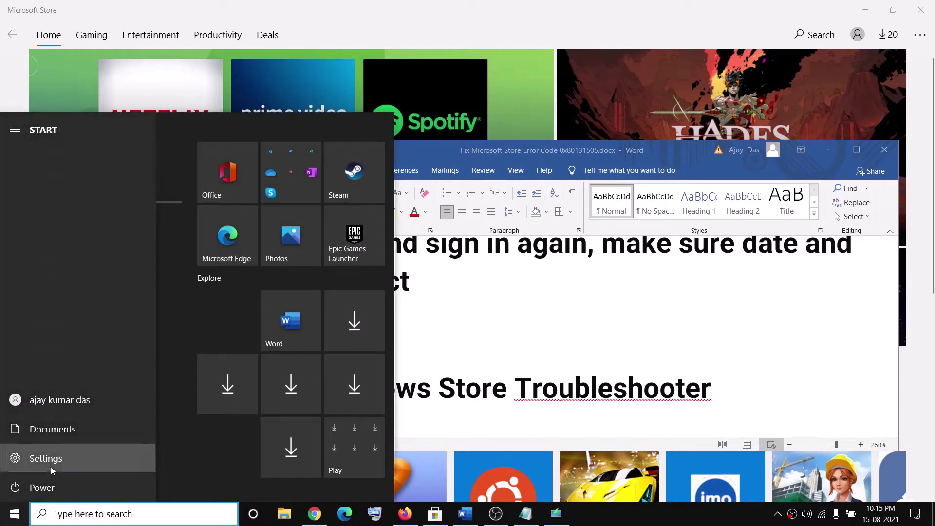
{"action": "left_click", "coordinate": [49, 459]}
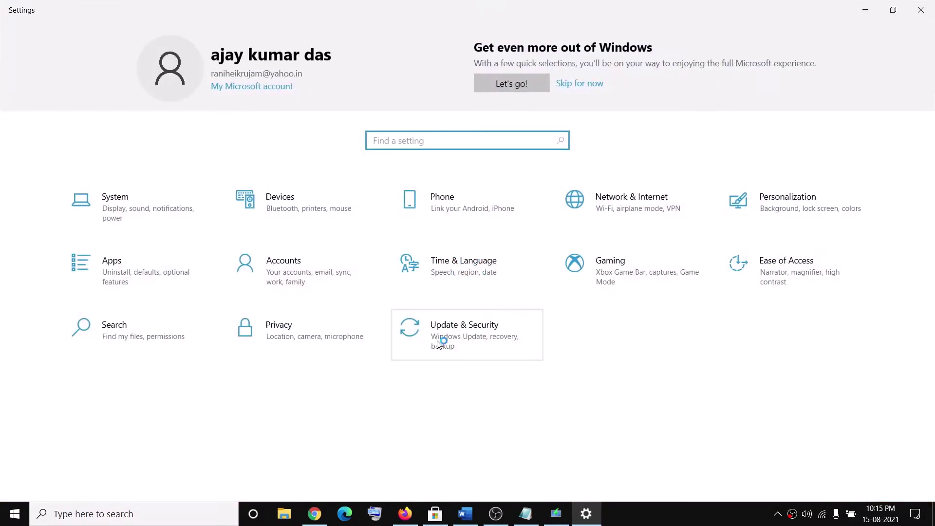
{"action": "left_click", "coordinate": [458, 345]}
{"action": "left_click", "coordinate": [79, 265]}
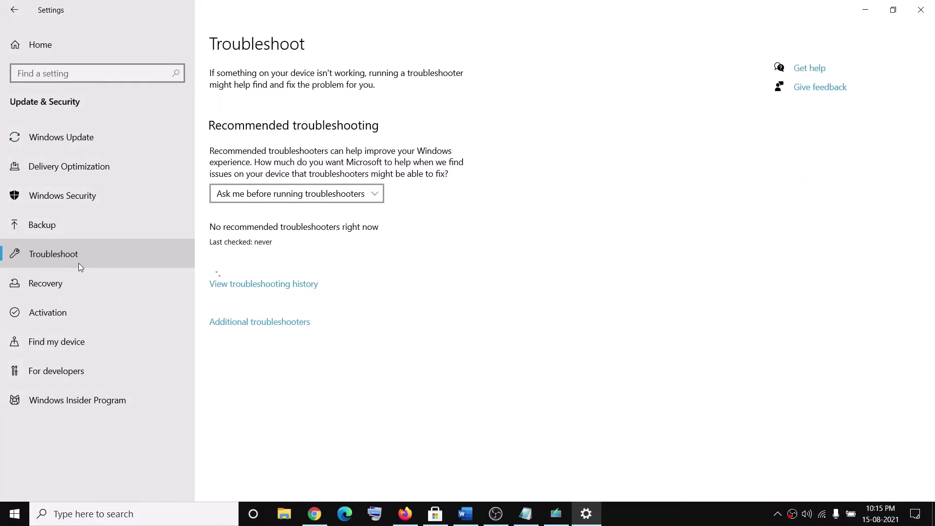
Step: Expand Windows Store Apps under Additional troubleshooters, then close Settings
{"action": "left_click", "coordinate": [234, 327]}
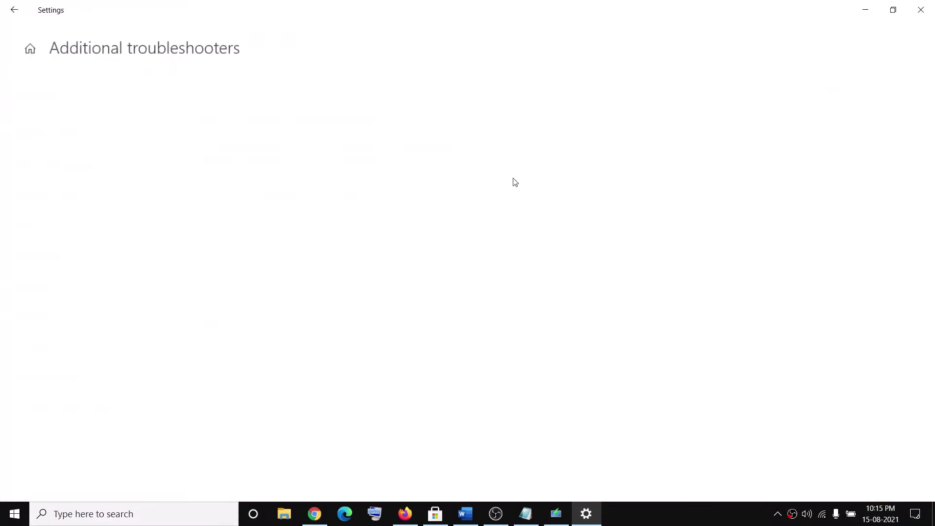
{"action": "scroll", "coordinate": [200, 323], "scroll_direction": "down", "scroll_amount": 8}
{"action": "left_click", "coordinate": [185, 434]}
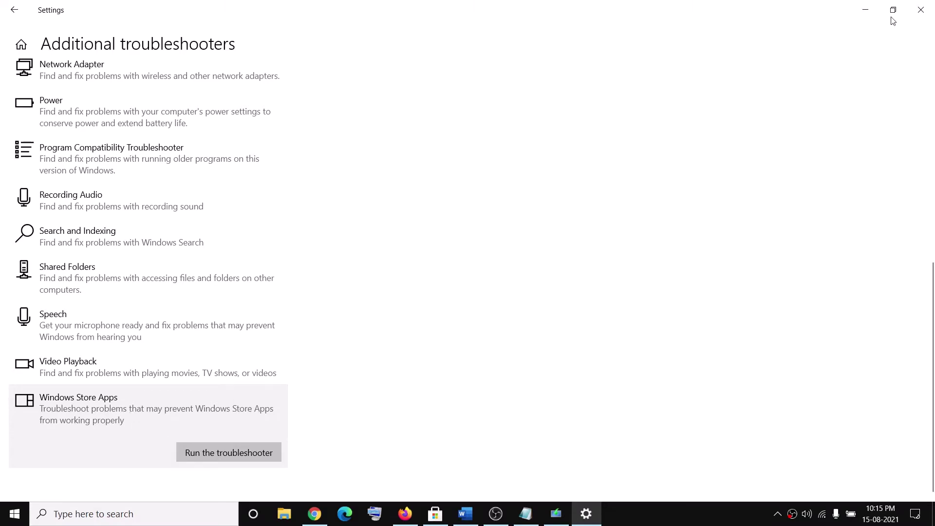
{"action": "left_click", "coordinate": [922, 10]}
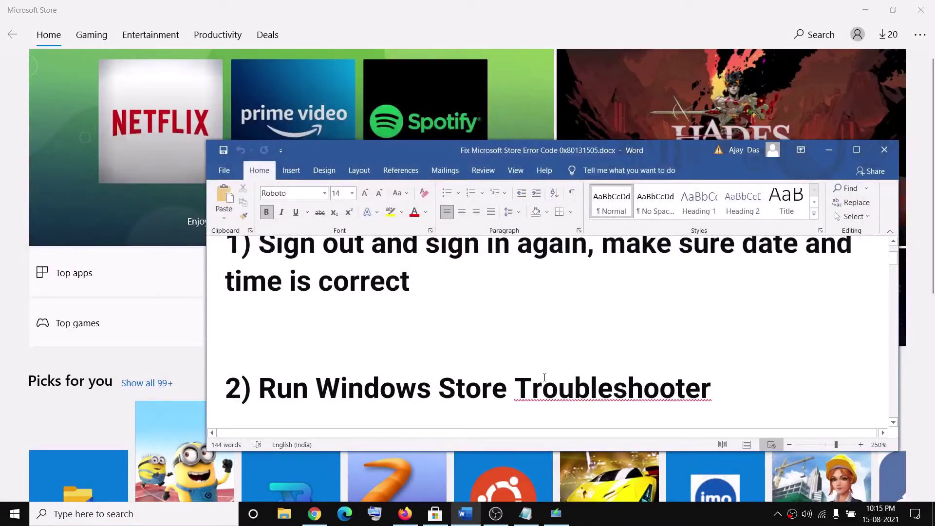
Step: Highlight step 3 in the guide and open My Library from the Store's See more menu
{"action": "scroll", "coordinate": [545, 377], "scroll_direction": "down", "scroll_amount": 4}
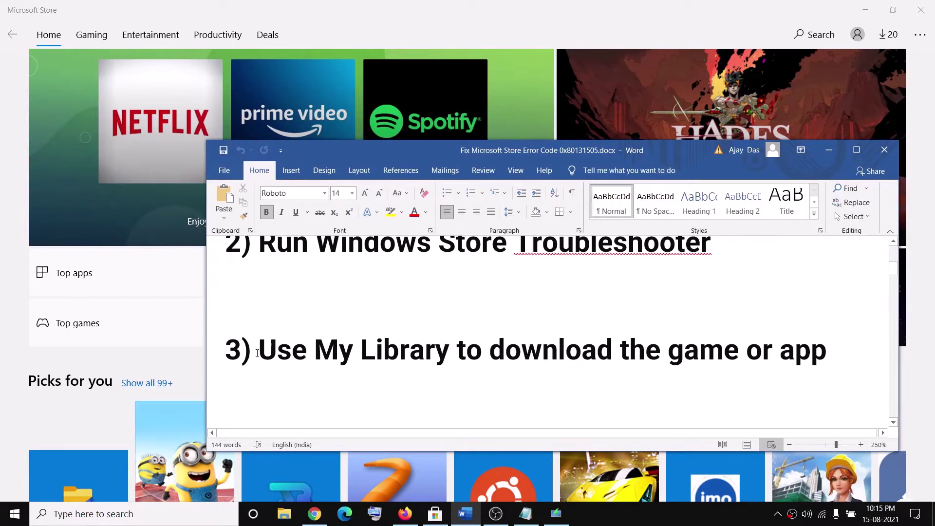
{"action": "left_click_drag", "start_coordinate": [362, 367], "coordinate": [692, 353]}
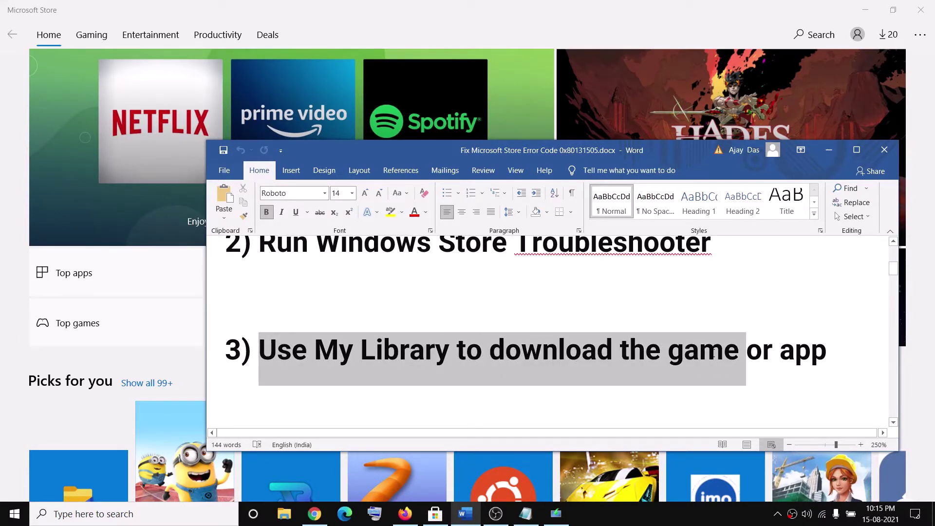
{"action": "left_click", "coordinate": [510, 10]}
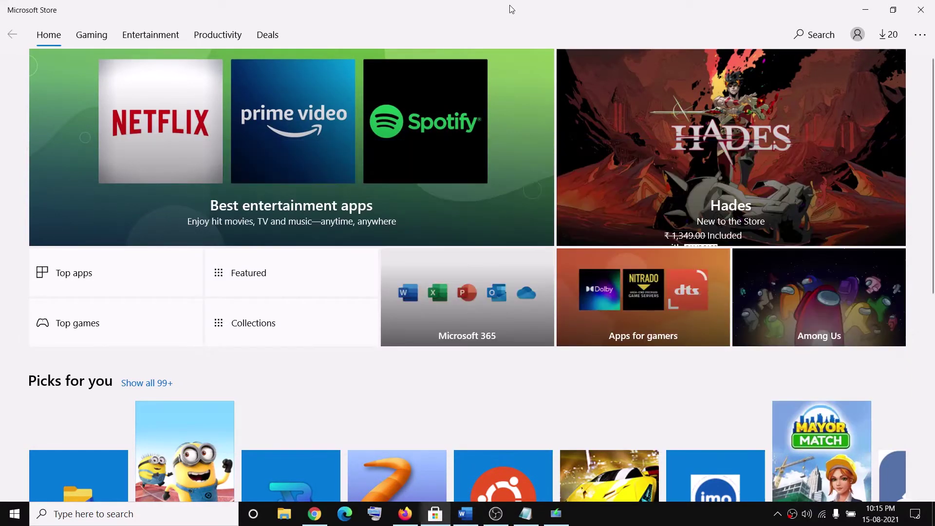
{"action": "left_click", "coordinate": [920, 35]}
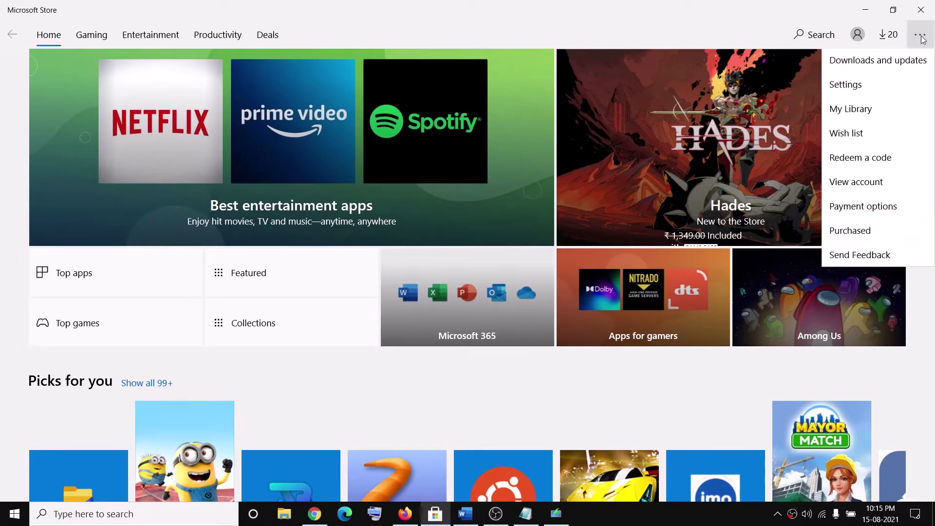
{"action": "left_click", "coordinate": [860, 116]}
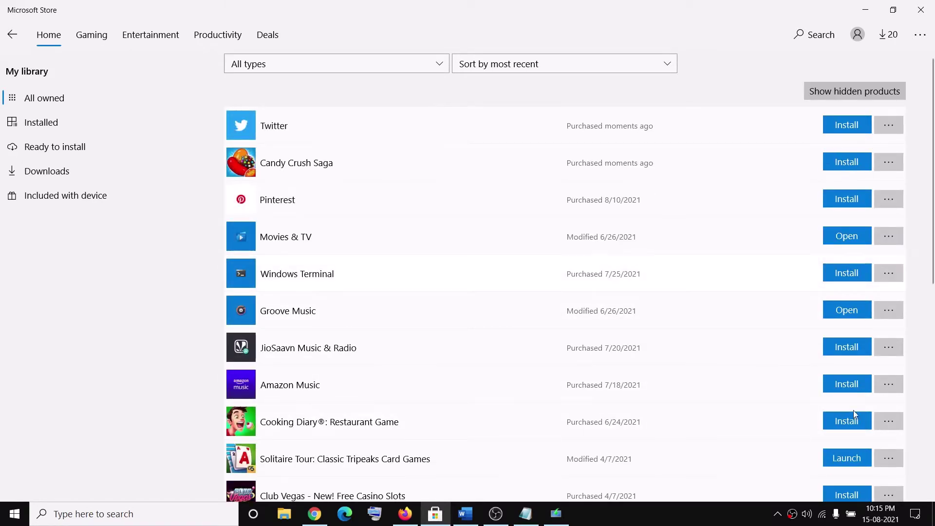
Step: Minimise the Store and select the 'wsreset' command in step 4 of the guide
{"action": "left_click", "coordinate": [866, 10]}
{"action": "scroll", "coordinate": [509, 338], "scroll_direction": "down", "scroll_amount": 3}
{"action": "scroll", "coordinate": [507, 338], "scroll_direction": "up", "scroll_amount": 3}
{"action": "left_click_drag", "start_coordinate": [333, 390], "coordinate": [487, 390]}
{"action": "left_click_drag", "start_coordinate": [571, 390], "coordinate": [667, 397]}
{"action": "key", "text": "ctrl+c"}
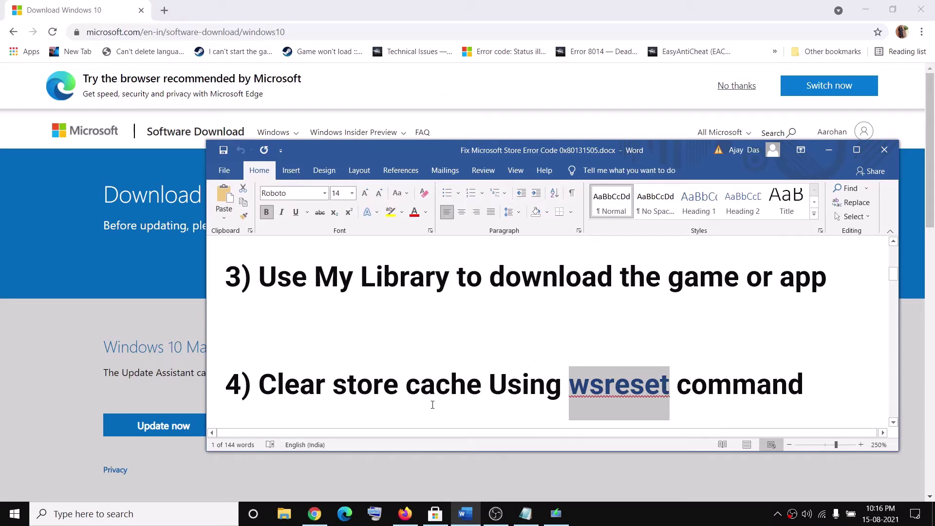
Step: Paste 'wsreset' into Windows search, run it, and move the WSReset.exe window aside
{"action": "left_click", "coordinate": [108, 512]}
{"action": "key", "text": "ctrl+v"}
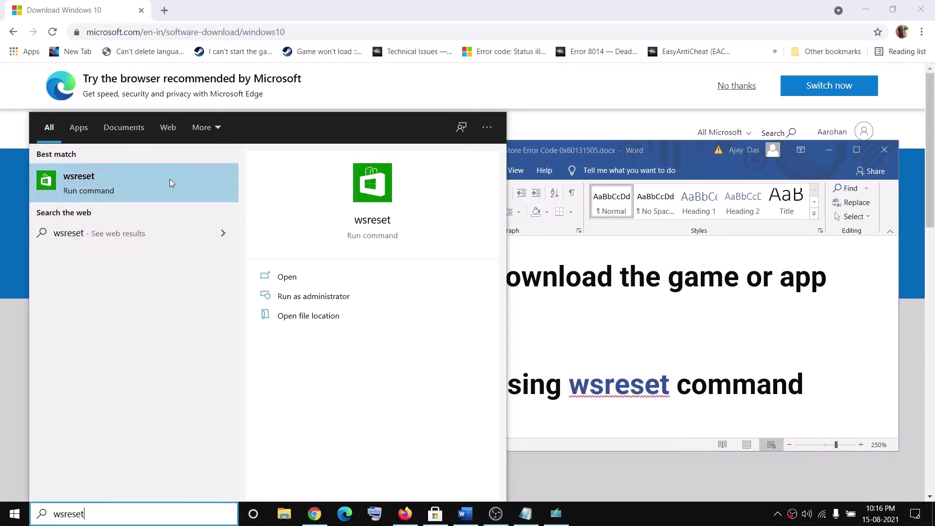
{"action": "left_click", "coordinate": [112, 188]}
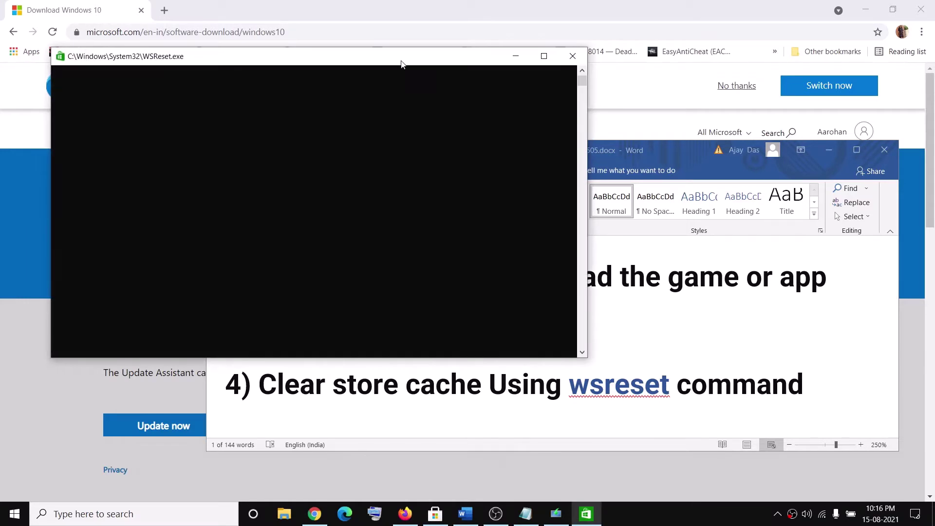
{"action": "left_click_drag", "start_coordinate": [401, 62], "coordinate": [619, 133]}
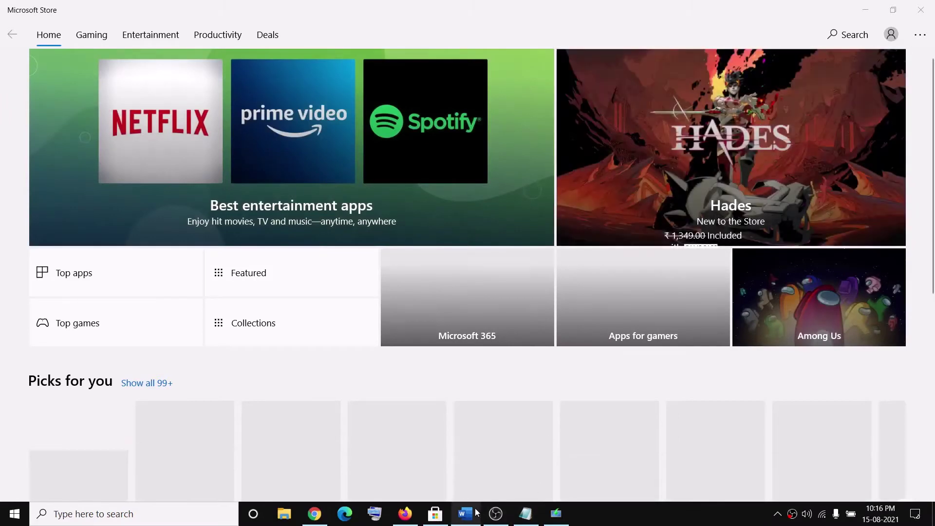
Step: Highlight the 'Update Windows 10' step in the Word guide
{"action": "left_click", "coordinate": [465, 514]}
{"action": "scroll", "coordinate": [639, 375], "scroll_direction": "down", "scroll_amount": 3}
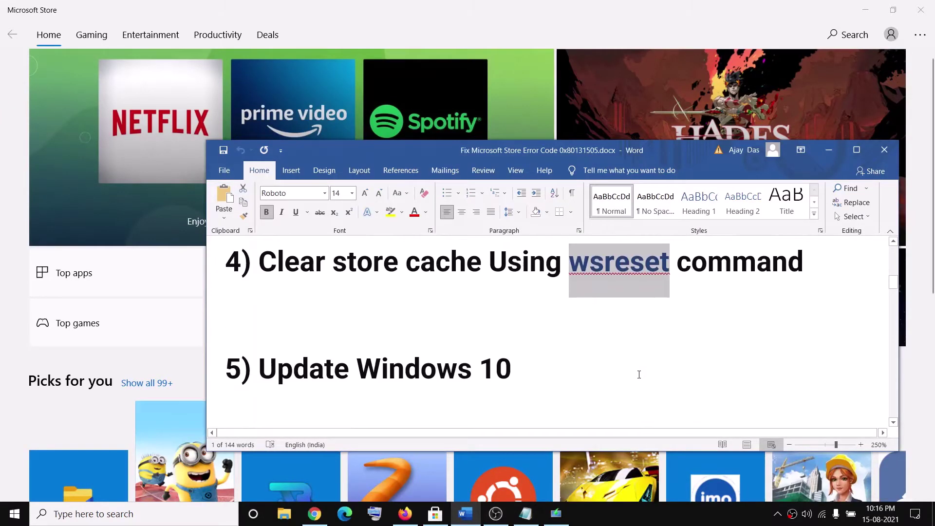
{"action": "left_click_drag", "start_coordinate": [283, 348], "coordinate": [479, 351]}
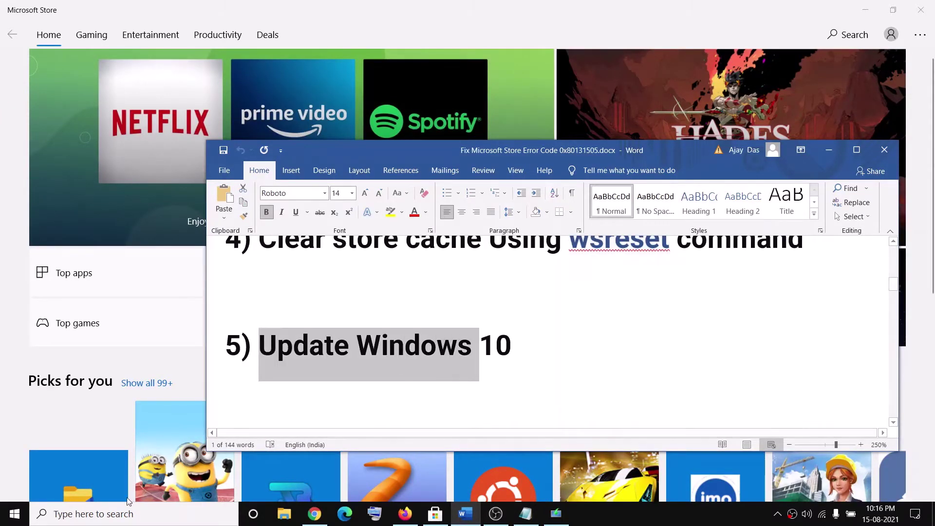
Step: Run Check for updates under Settings > Update & Security, then close Settings
{"action": "left_click", "coordinate": [12, 523]}
{"action": "left_click", "coordinate": [15, 458]}
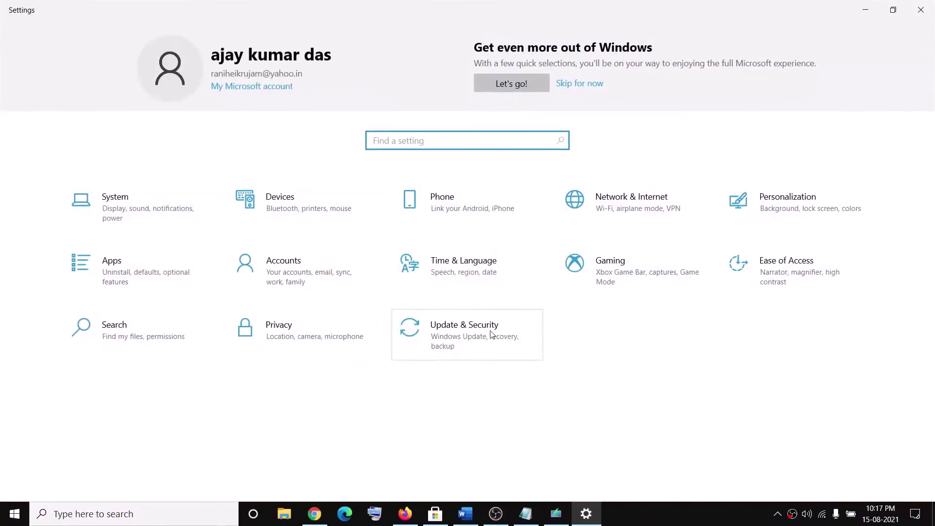
{"action": "left_click", "coordinate": [468, 334]}
{"action": "left_click", "coordinate": [246, 115]}
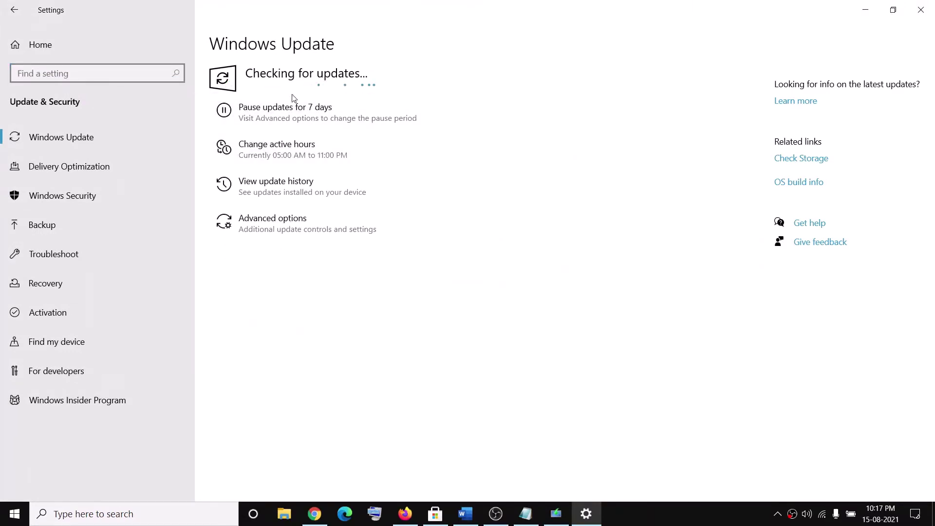
{"action": "left_click", "coordinate": [923, 14]}
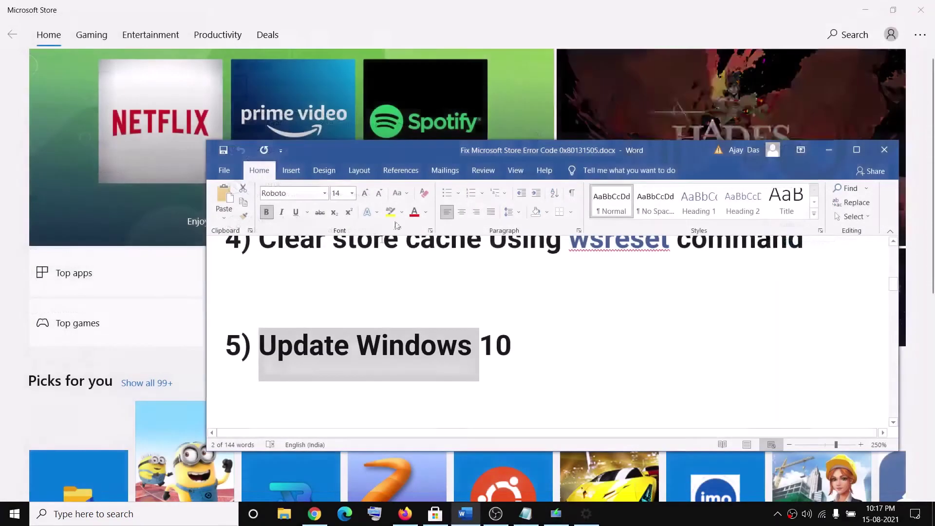
{"action": "scroll", "coordinate": [419, 309], "scroll_direction": "down", "scroll_amount": 2}
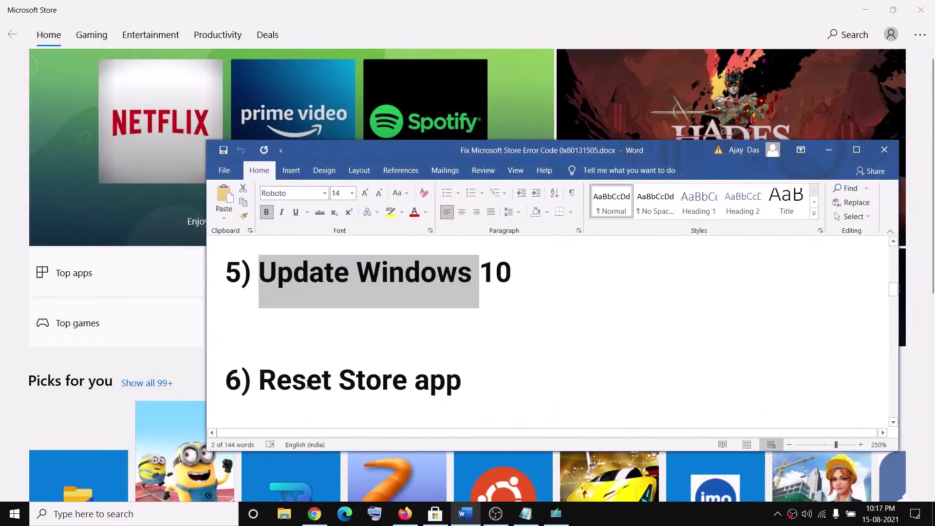
Step: Highlight the 'Reset Store app' step and search Settings > Apps for 'sto'
{"action": "left_click_drag", "start_coordinate": [259, 385], "coordinate": [445, 390]}
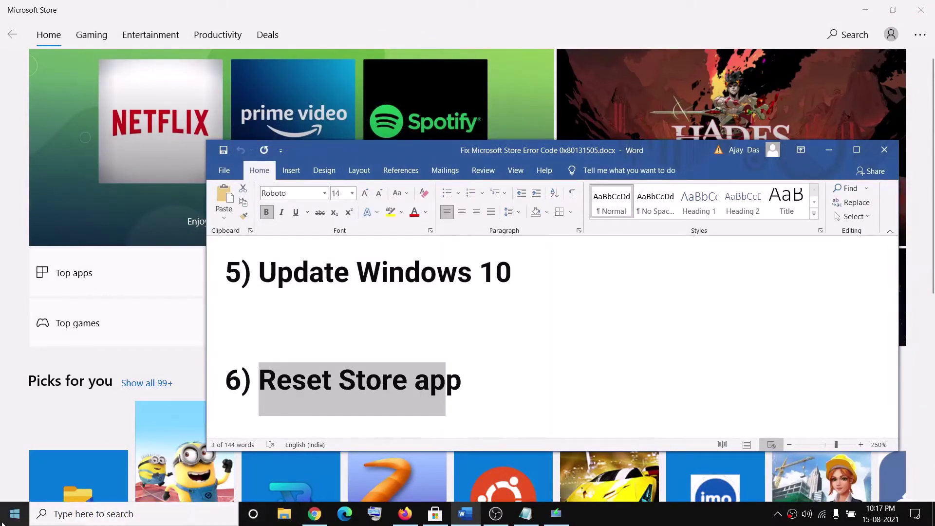
{"action": "left_click", "coordinate": [15, 514]}
{"action": "left_click", "coordinate": [46, 458]}
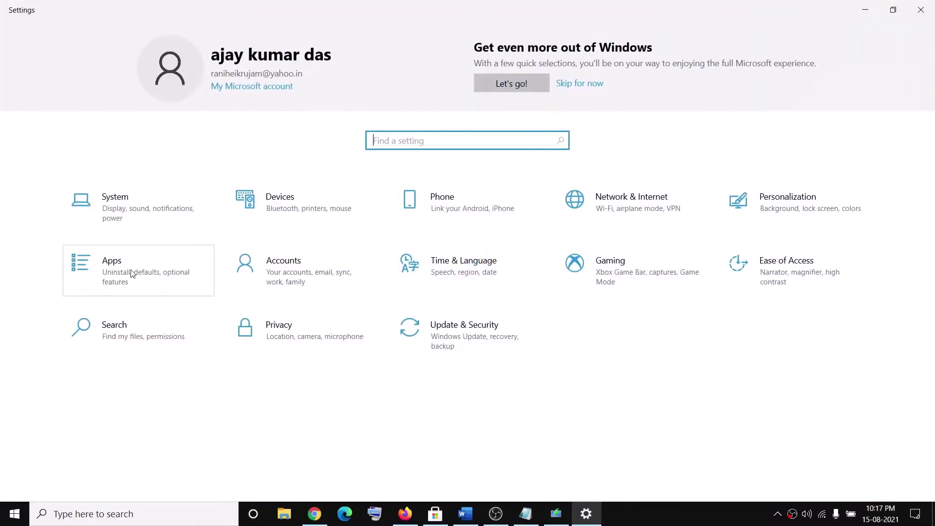
{"action": "left_click", "coordinate": [115, 271]}
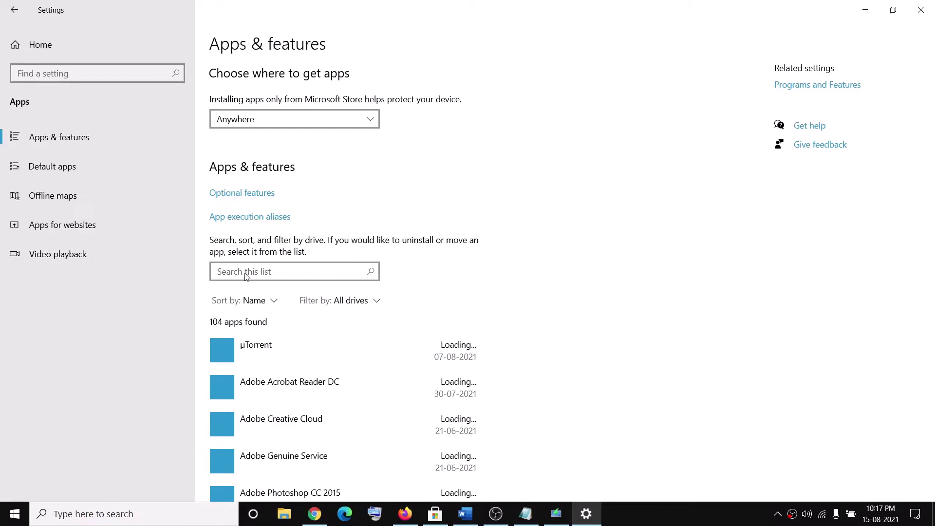
{"action": "left_click", "coordinate": [241, 273]}
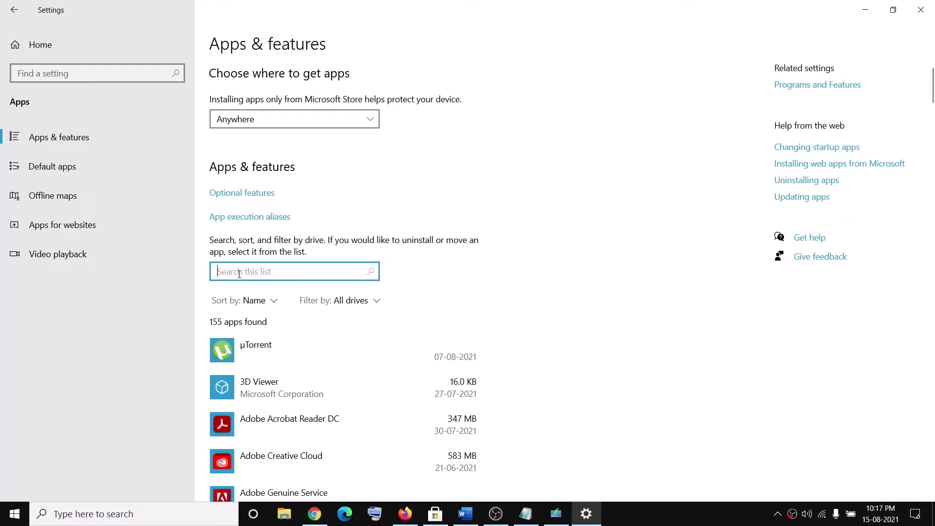
{"action": "scroll", "coordinate": [306, 388], "scroll_direction": "down", "scroll_amount": 5}
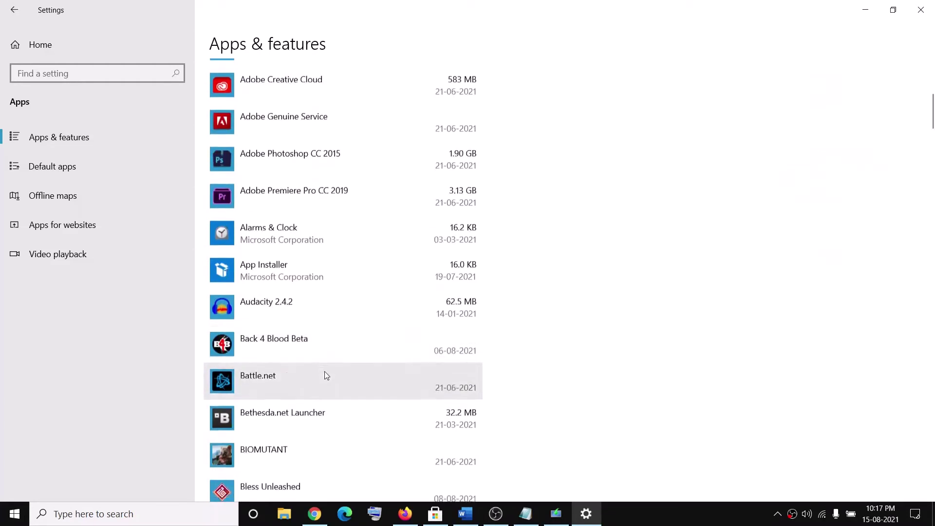
{"action": "scroll", "coordinate": [323, 373], "scroll_direction": "up", "scroll_amount": 5}
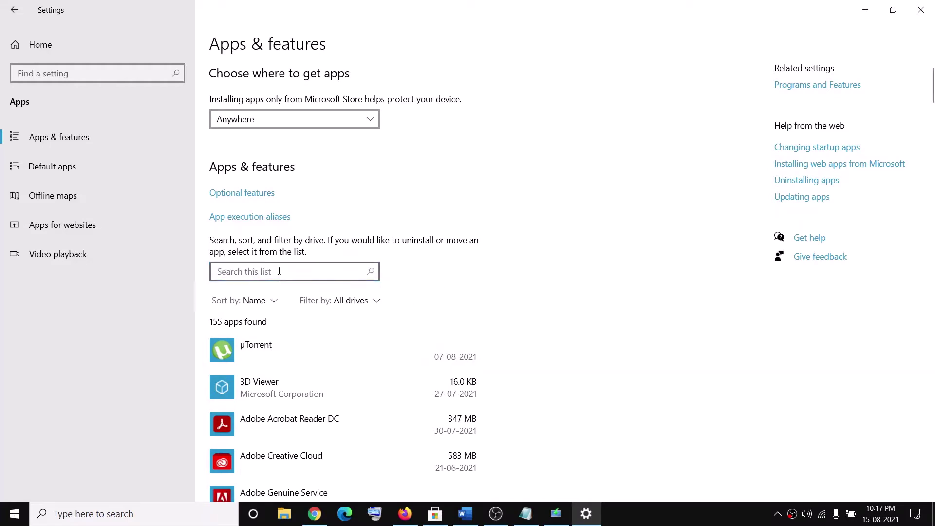
{"action": "type", "text": "store"}
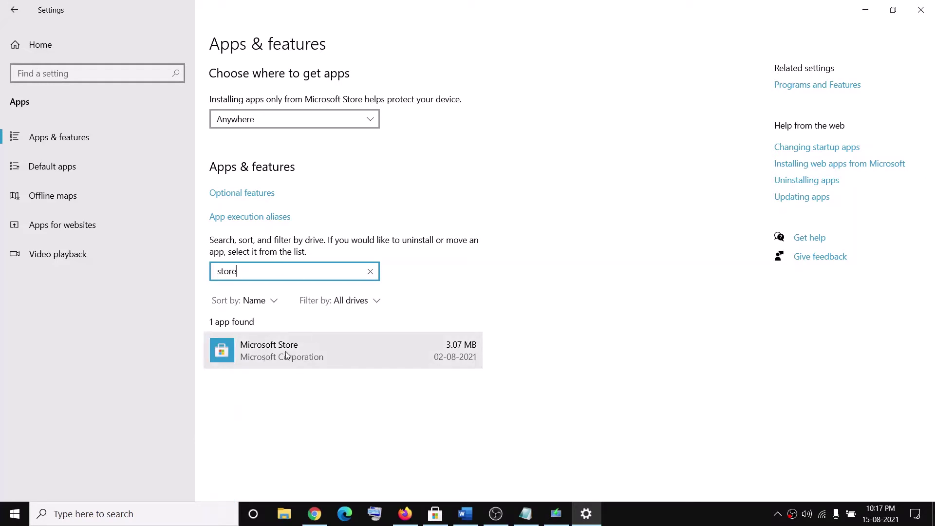
Step: Reset the Microsoft Store app from its Advanced options and confirm
{"action": "left_click", "coordinate": [287, 356]}
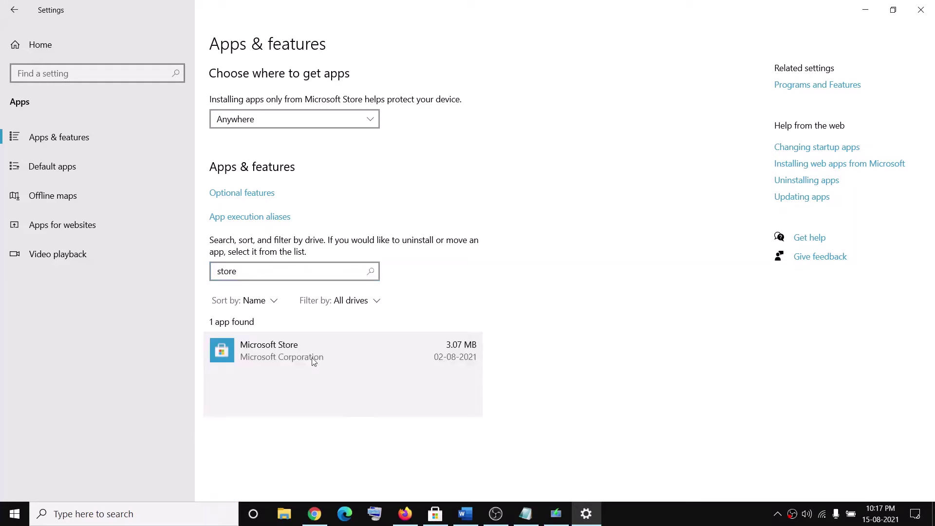
{"action": "left_click", "coordinate": [256, 369]}
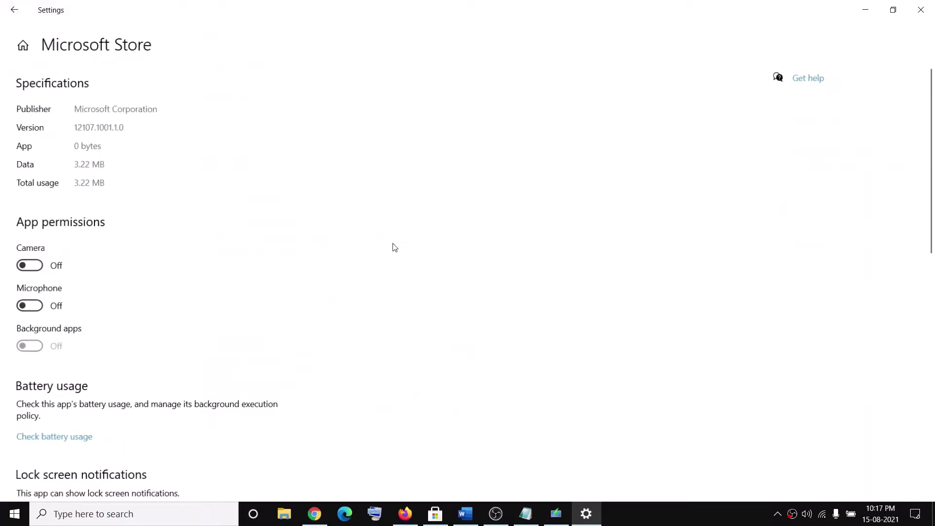
{"action": "scroll", "coordinate": [127, 303], "scroll_direction": "down", "scroll_amount": 10}
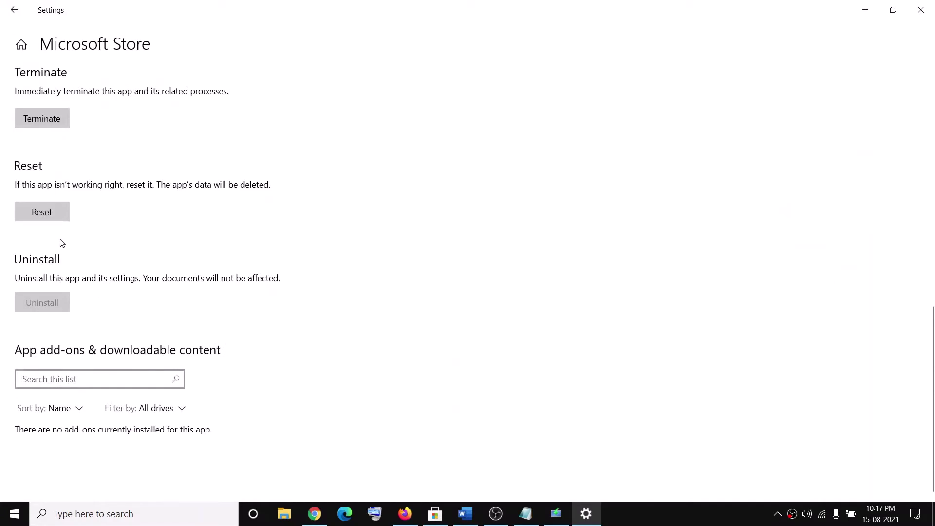
{"action": "left_click", "coordinate": [42, 213]}
{"action": "left_click", "coordinate": [149, 186]}
Step: Return to the Word guide and highlight the service names in step 7
{"action": "left_click", "coordinate": [465, 514]}
{"action": "scroll", "coordinate": [421, 351], "scroll_direction": "down", "scroll_amount": 3}
{"action": "left_click_drag", "start_coordinate": [258, 341], "coordinate": [427, 385]}
Step: Search 'services', launch the Services console, and jump to services starting with W
{"action": "left_click", "coordinate": [156, 516]}
{"action": "type", "text": "ser"}
{"action": "type", "text": "vices"}
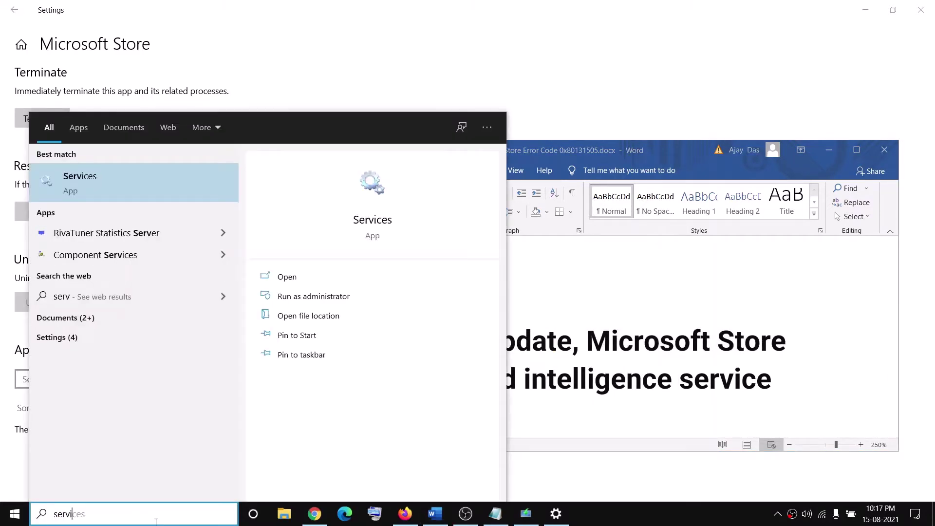
{"action": "left_click", "coordinate": [103, 177]}
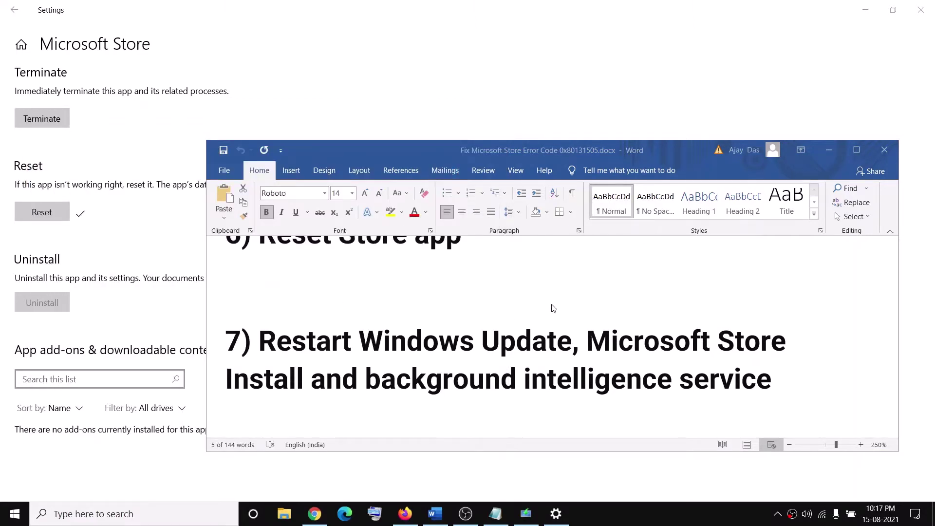
{"action": "left_click", "coordinate": [323, 335]}
{"action": "key", "text": "w"}
{"action": "scroll", "coordinate": [326, 360], "scroll_direction": "down", "scroll_amount": 6}
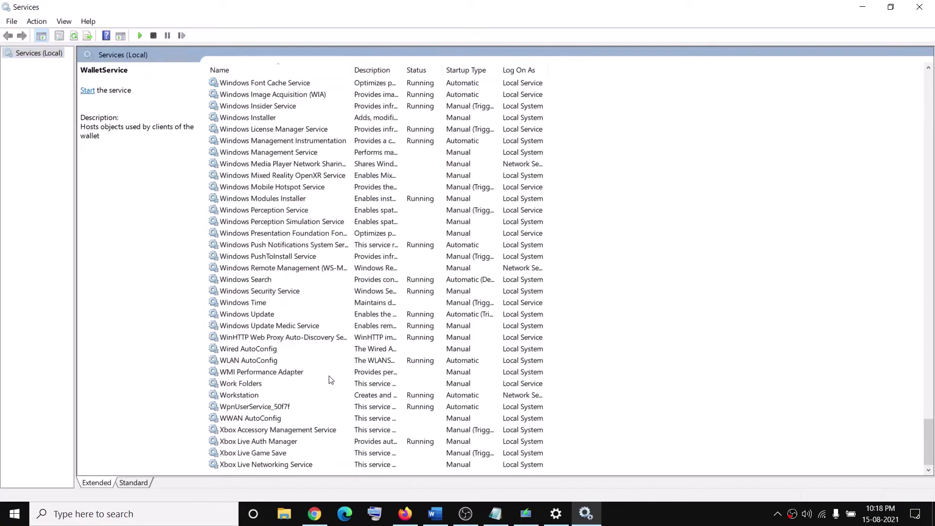
Step: Confirm the Windows Update service startup type is Automatic and apply it
{"action": "left_click", "coordinate": [258, 317]}
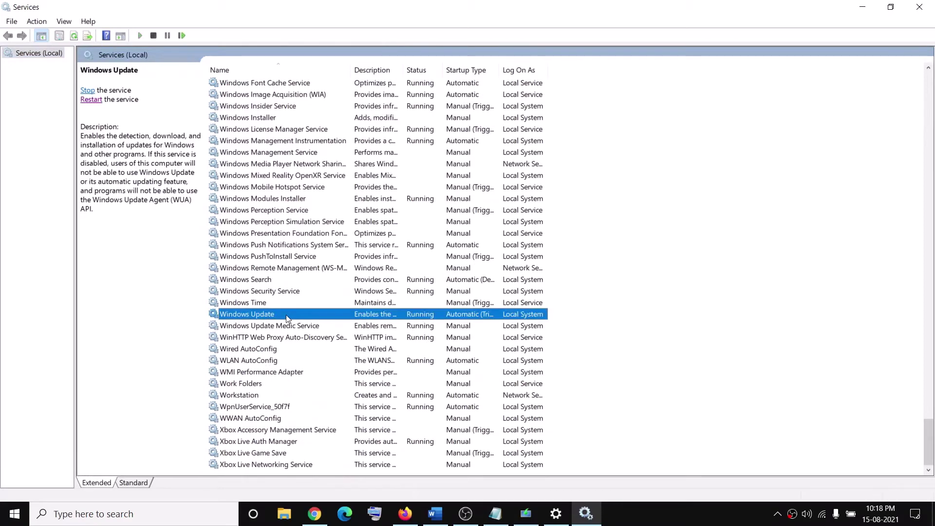
{"action": "double_click", "coordinate": [287, 316]}
{"action": "left_click", "coordinate": [475, 243]}
{"action": "left_click", "coordinate": [402, 270]}
{"action": "left_click", "coordinate": [577, 382]}
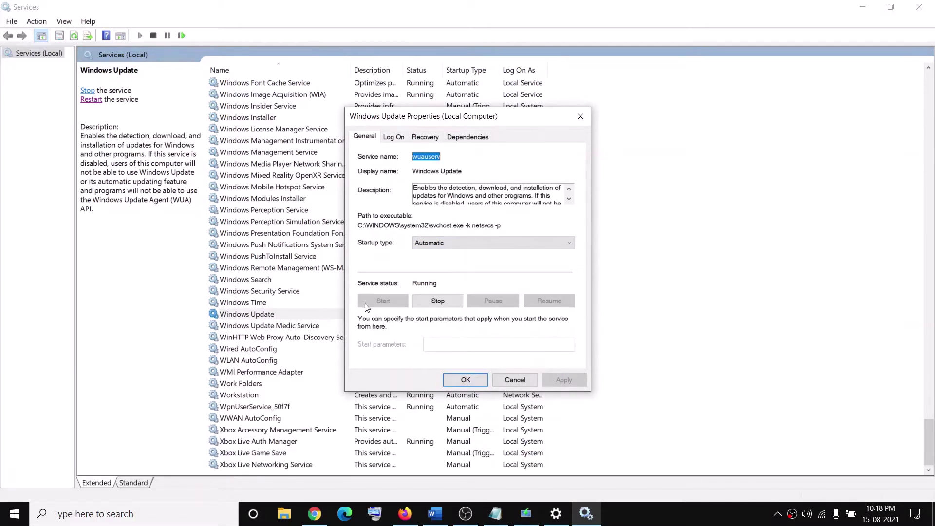
{"action": "left_click", "coordinate": [462, 376]}
{"action": "left_click", "coordinate": [329, 372]}
Step: Set Microsoft Store Install Service startup type to Automatic, apply, and restart the service
{"action": "key", "text": "Down"}
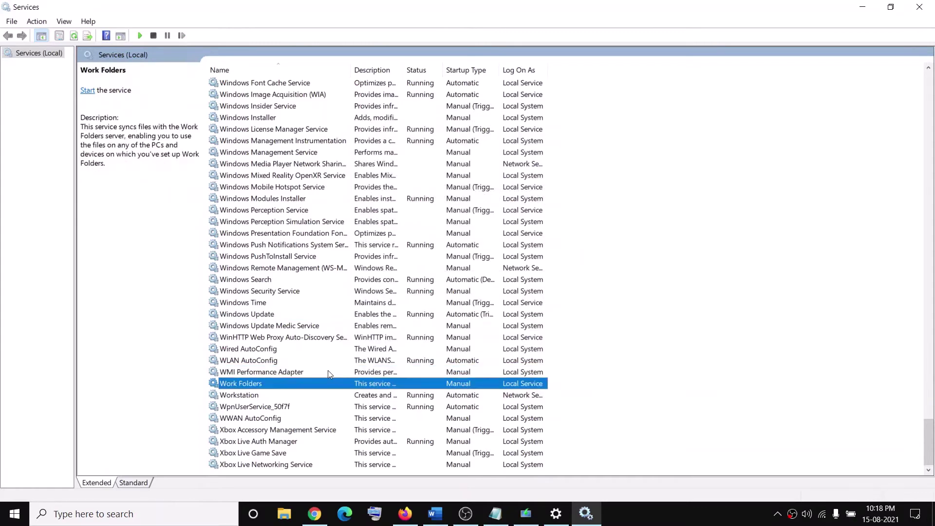
{"action": "key", "text": "m"}
{"action": "left_click", "coordinate": [280, 246]}
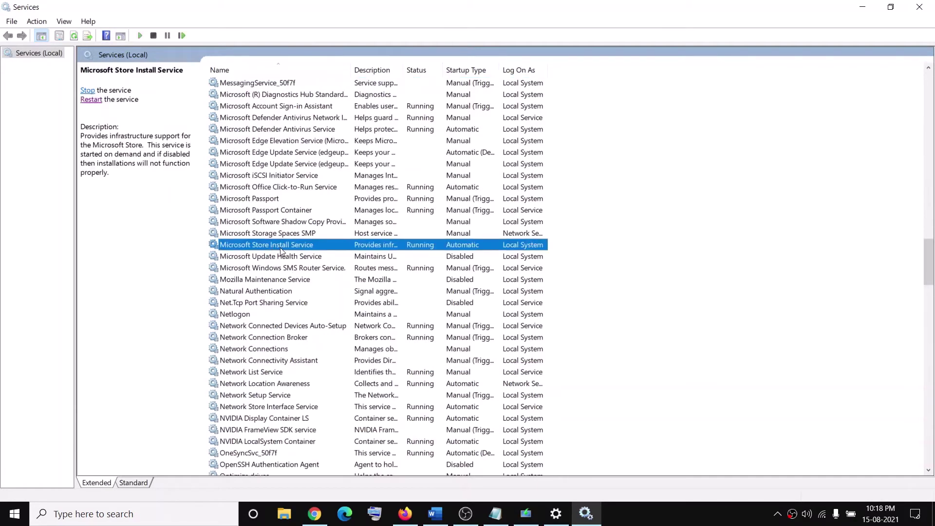
{"action": "double_click", "coordinate": [299, 246]}
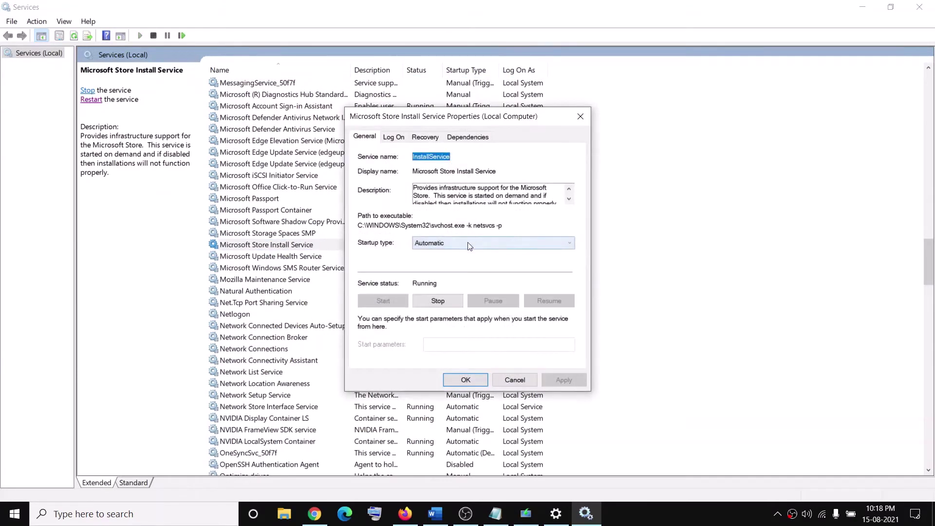
{"action": "left_click", "coordinate": [468, 246]}
{"action": "left_click", "coordinate": [458, 253]}
{"action": "left_click", "coordinate": [565, 380]}
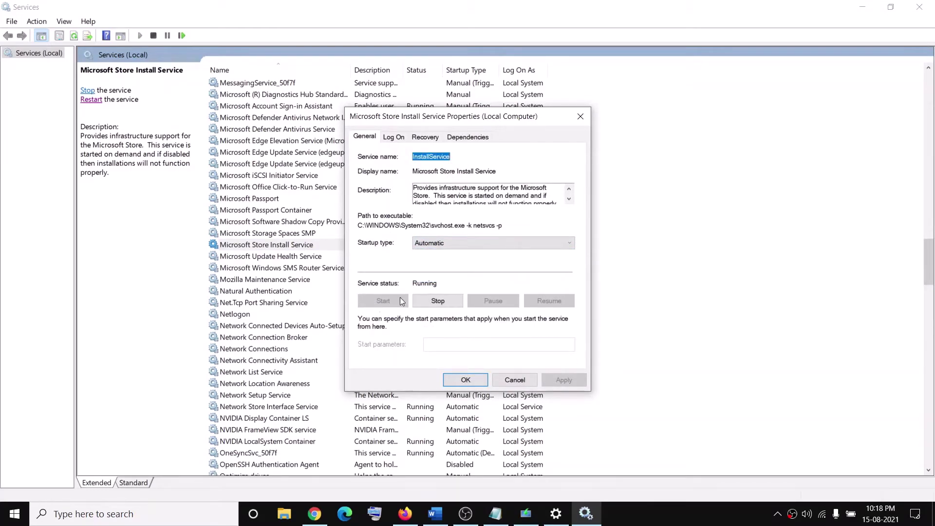
{"action": "left_click", "coordinate": [467, 383]}
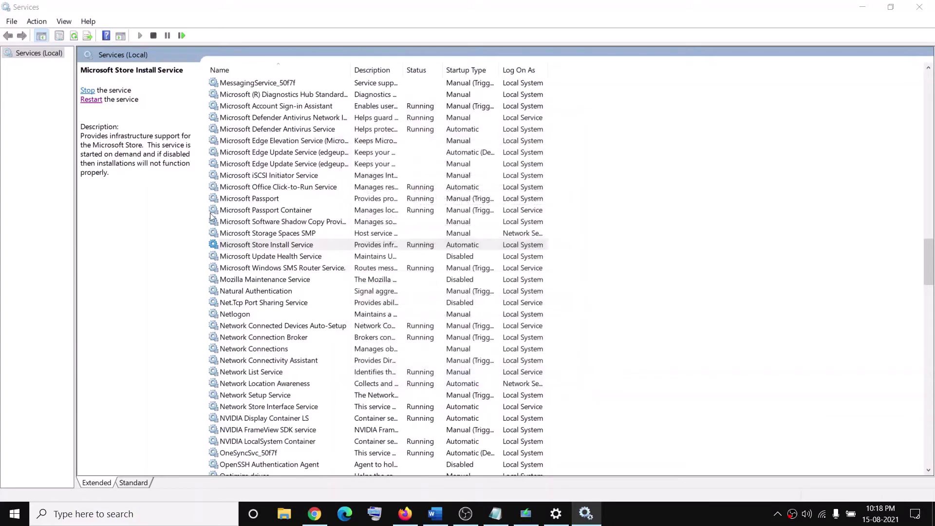
{"action": "left_click", "coordinate": [91, 100]}
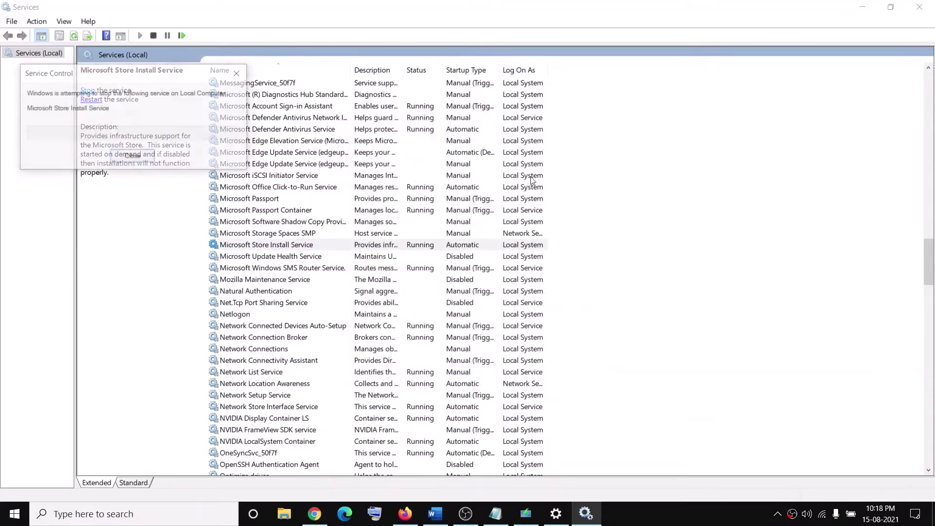
Step: Restart the Windows Update service, then jump to the top of the services list
{"action": "left_click", "coordinate": [314, 314]}
{"action": "key", "text": "w"}
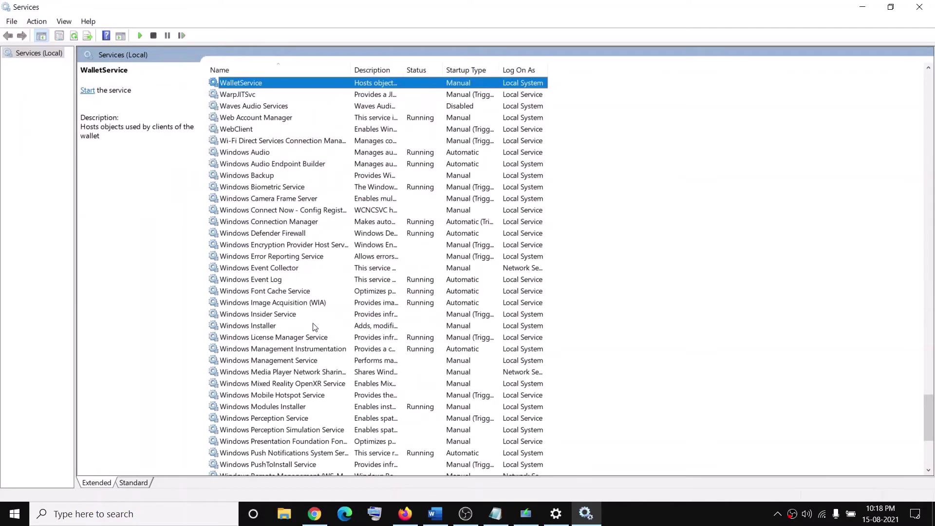
{"action": "scroll", "coordinate": [290, 331], "scroll_direction": "down", "scroll_amount": 4}
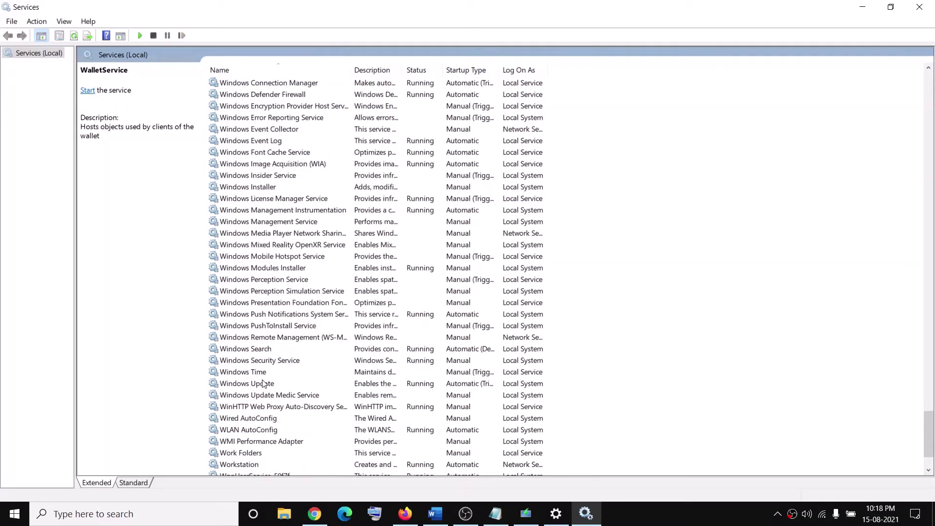
{"action": "left_click", "coordinate": [265, 383]}
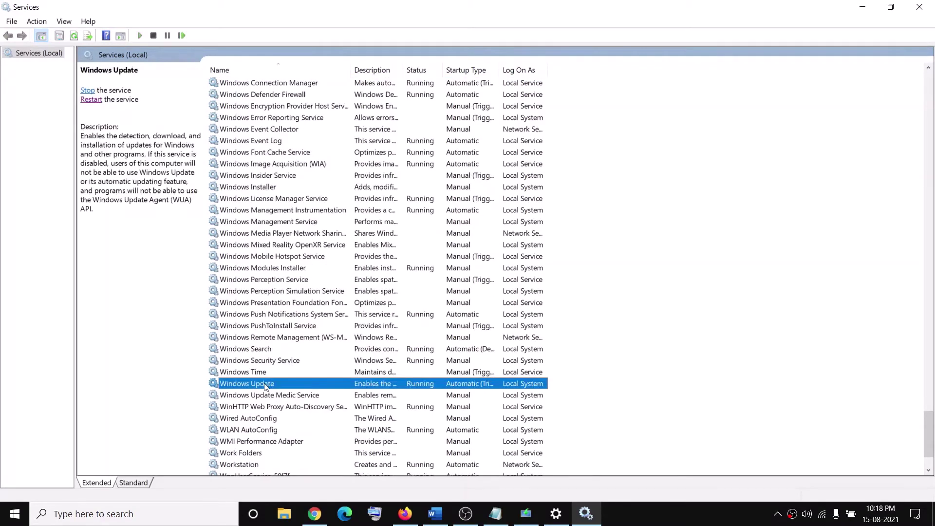
{"action": "left_click", "coordinate": [90, 100]}
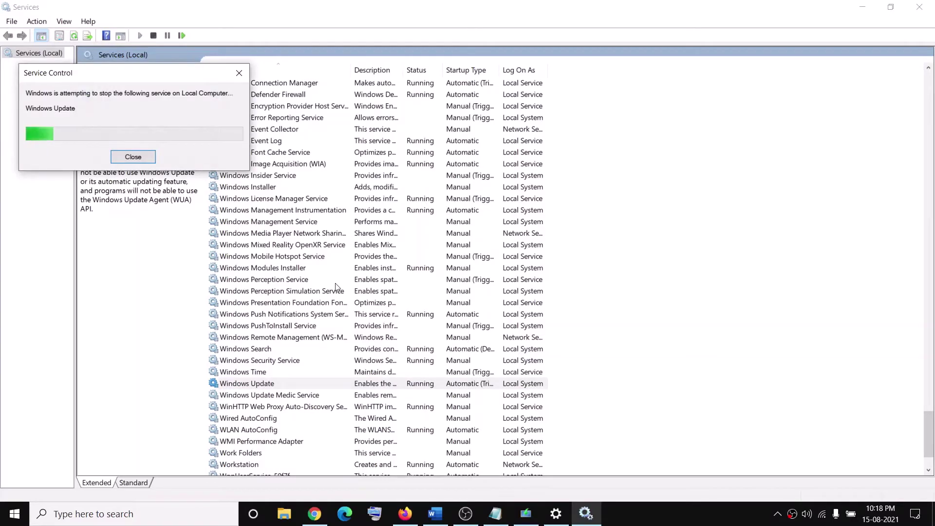
{"action": "left_click", "coordinate": [283, 234]}
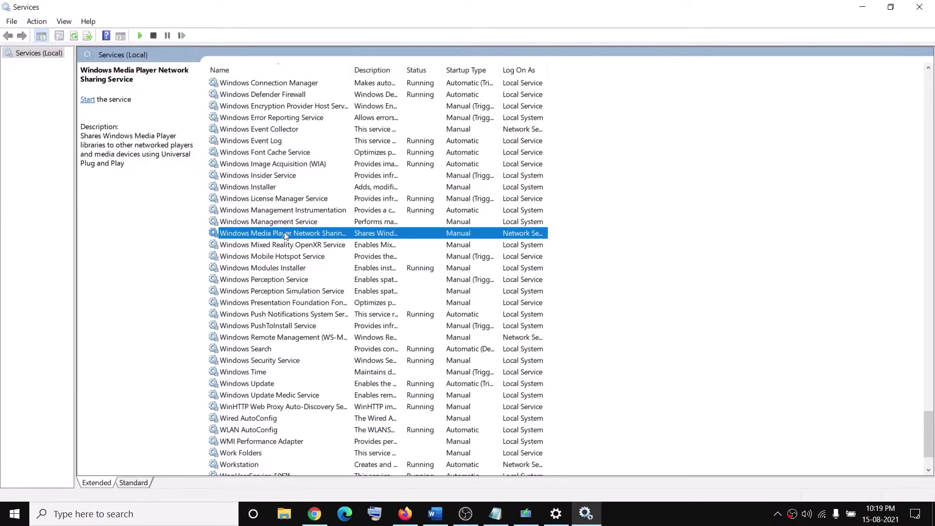
{"action": "key", "text": "Home"}
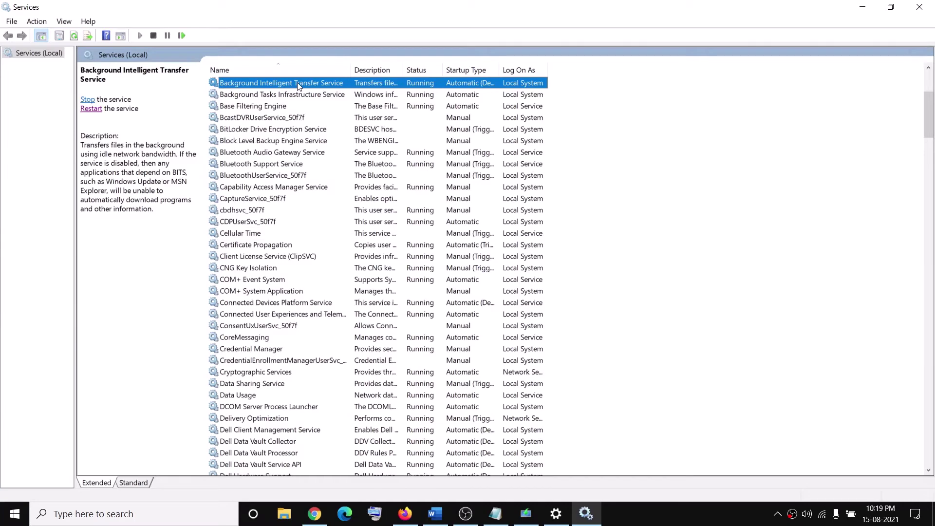
Step: Switch Background Intelligent Transfer Service startup type to Automatic, apply with OK, and restart it
{"action": "double_click", "coordinate": [299, 86]}
{"action": "left_click", "coordinate": [438, 244]}
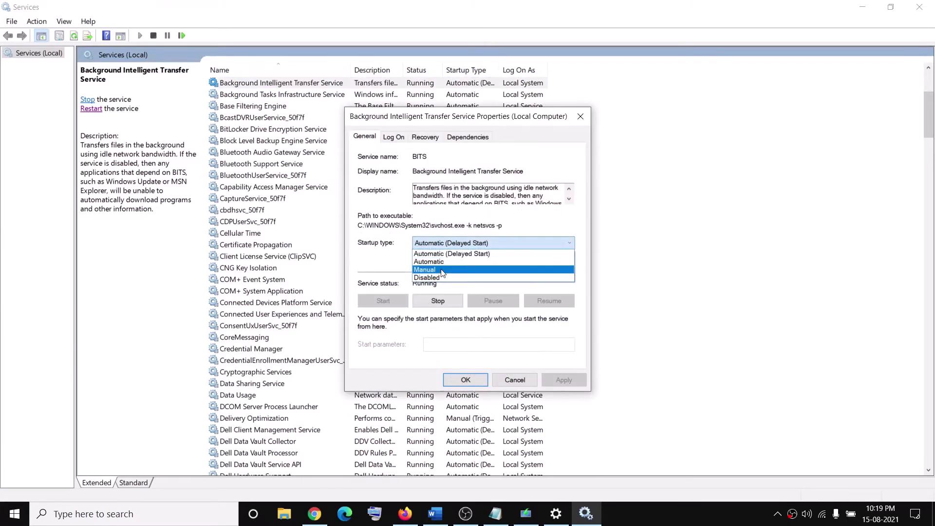
{"action": "left_click", "coordinate": [435, 262]}
{"action": "left_click", "coordinate": [555, 379]}
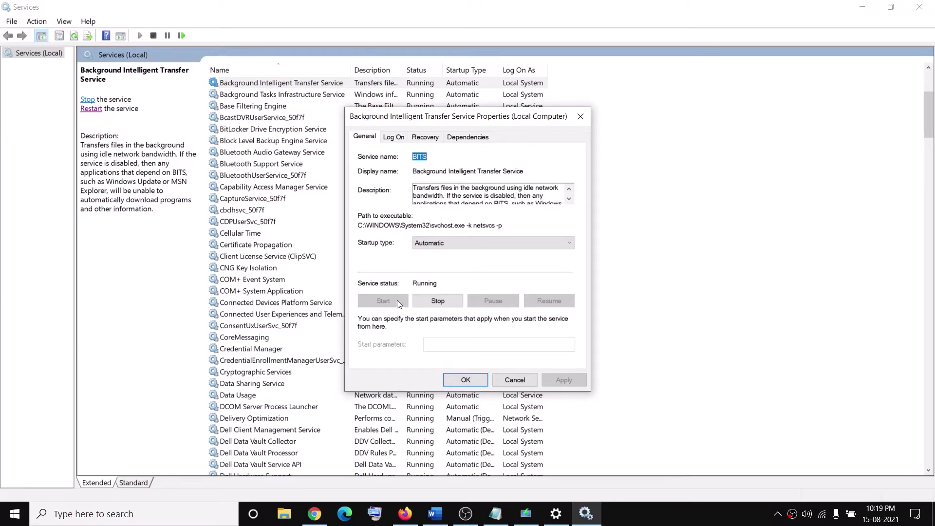
{"action": "left_click", "coordinate": [463, 379]}
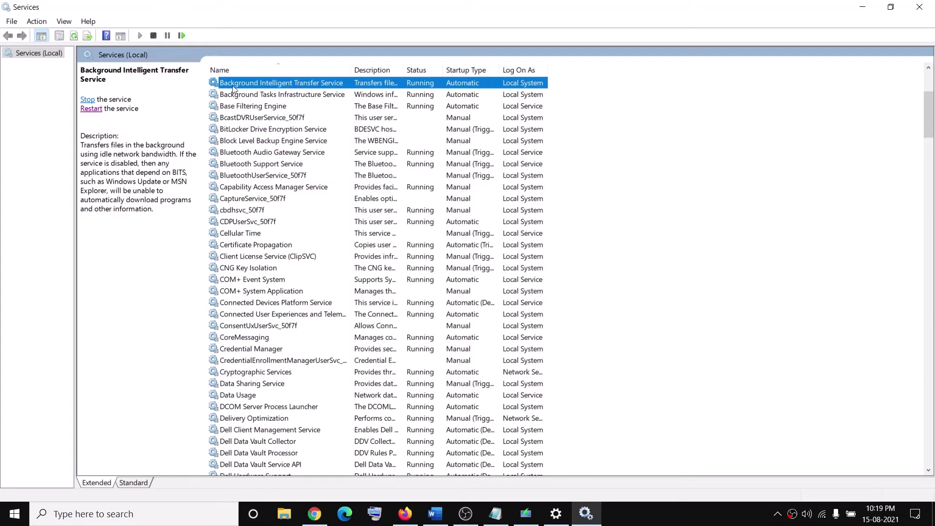
{"action": "left_click", "coordinate": [97, 108]}
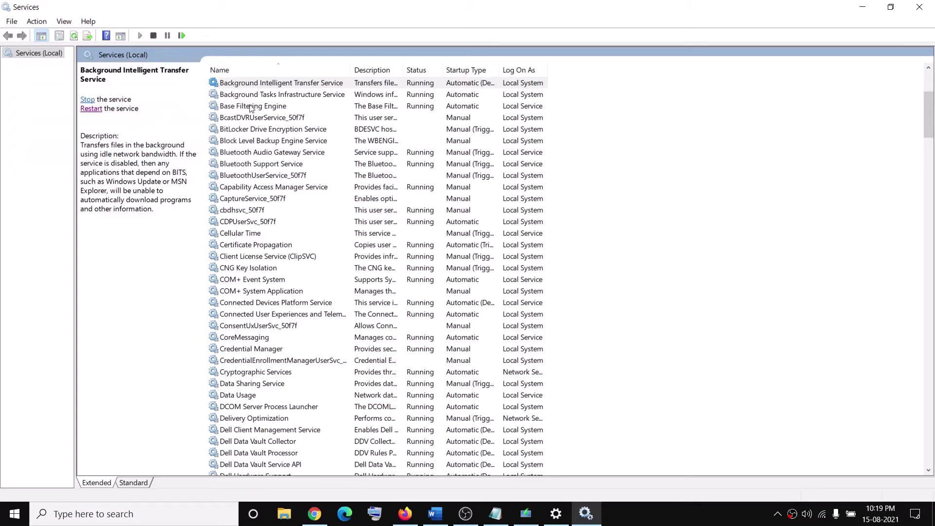
{"action": "left_click", "coordinate": [435, 514]}
Step: Copy the Get-AppXPackage Store re-register command from the Word guide
{"action": "scroll", "coordinate": [468, 353], "scroll_direction": "down", "scroll_amount": 2}
{"action": "scroll", "coordinate": [468, 353], "scroll_direction": "down", "scroll_amount": 3}
{"action": "scroll", "coordinate": [434, 352], "scroll_direction": "up", "scroll_amount": 2}
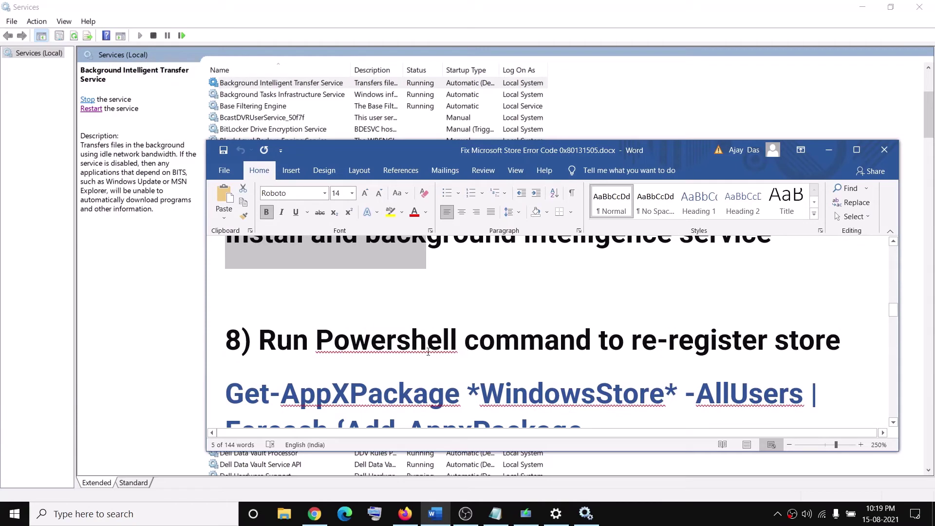
{"action": "left_click_drag", "start_coordinate": [657, 345], "coordinate": [842, 343]}
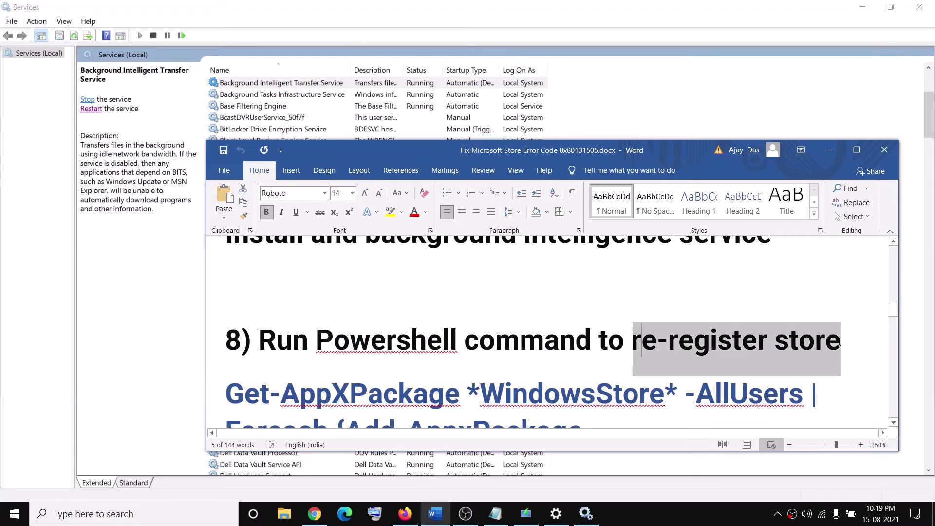
{"action": "scroll", "coordinate": [459, 359], "scroll_direction": "down", "scroll_amount": 3}
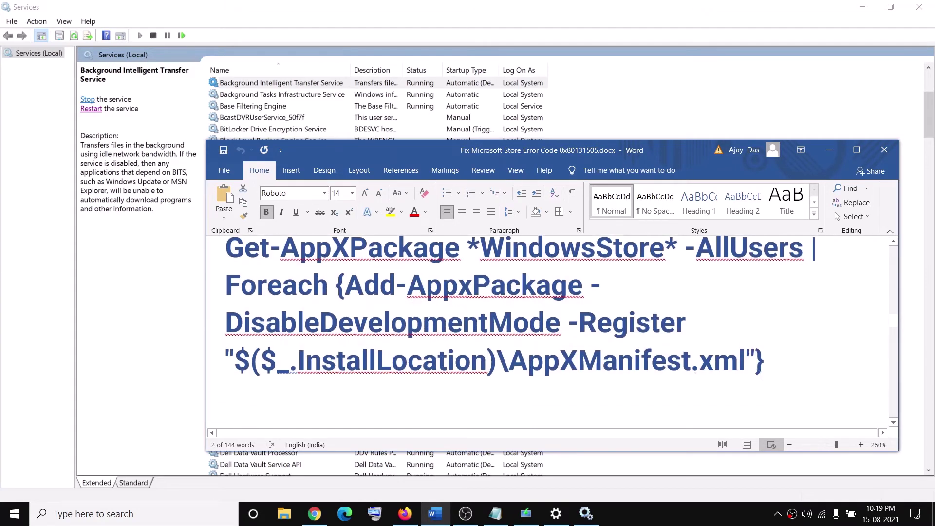
{"action": "left_click_drag", "start_coordinate": [777, 367], "coordinate": [225, 249]}
{"action": "right_click", "coordinate": [272, 272]}
{"action": "left_click", "coordinate": [299, 296]}
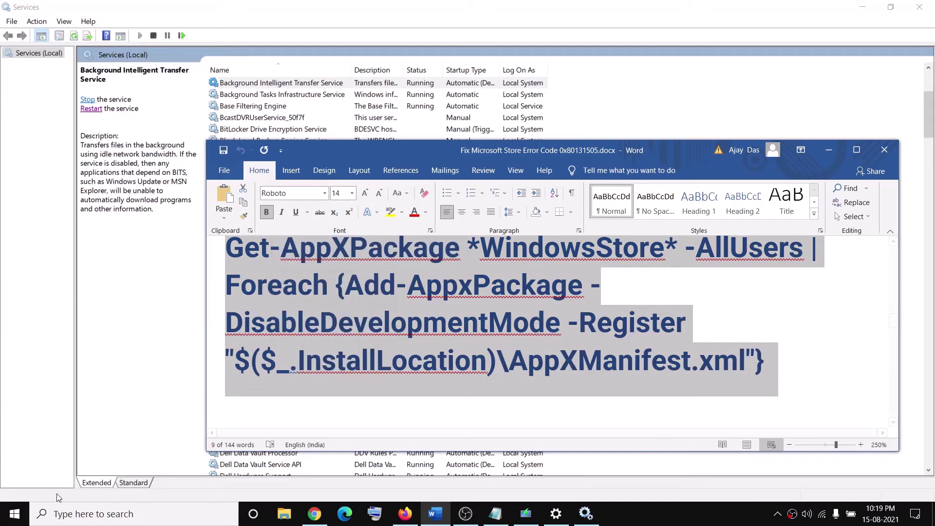
Step: Launch Windows PowerShell (Admin) and approve the UAC prompt
{"action": "right_click", "coordinate": [14, 514]}
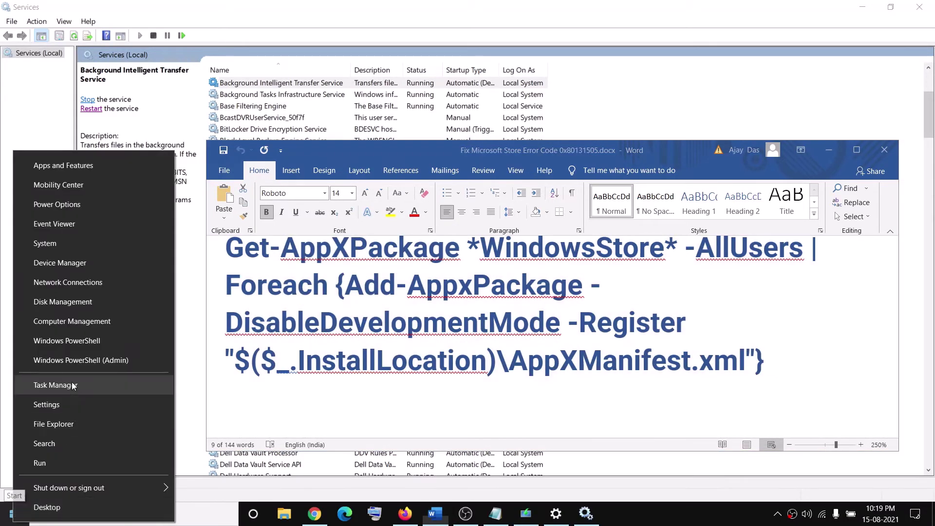
{"action": "left_click", "coordinate": [101, 362]}
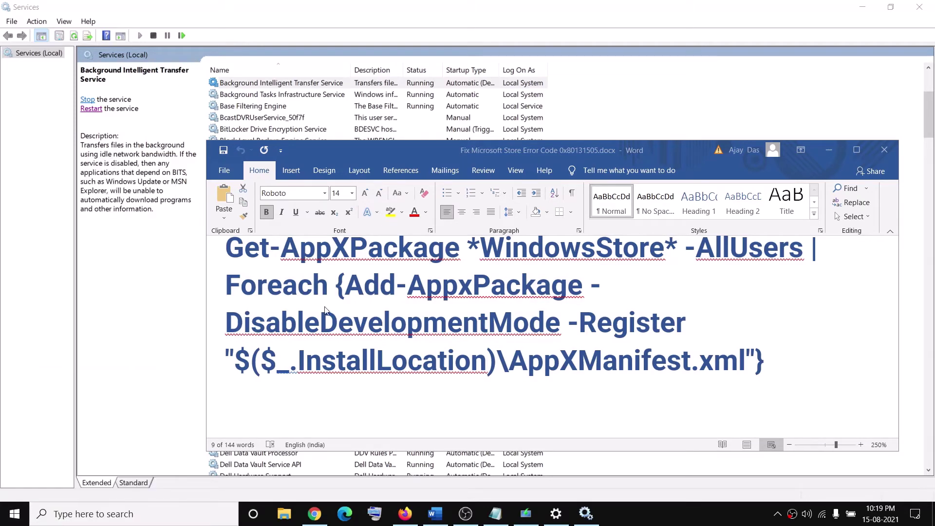
{"action": "left_click", "coordinate": [422, 337]}
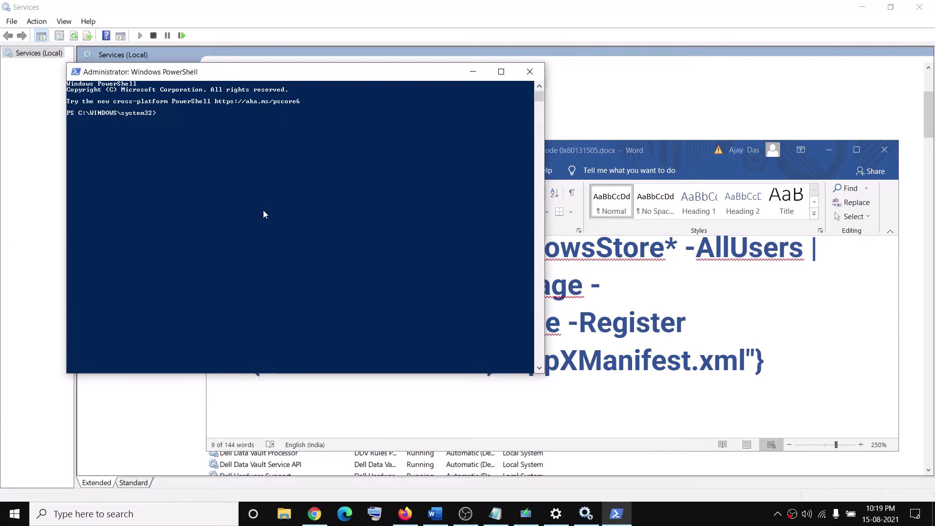
Step: Paste and run the first Get-AppXPackage re-register command in the administrator PowerShell
{"action": "right_click", "coordinate": [263, 215]}
{"action": "key", "text": "Return"}
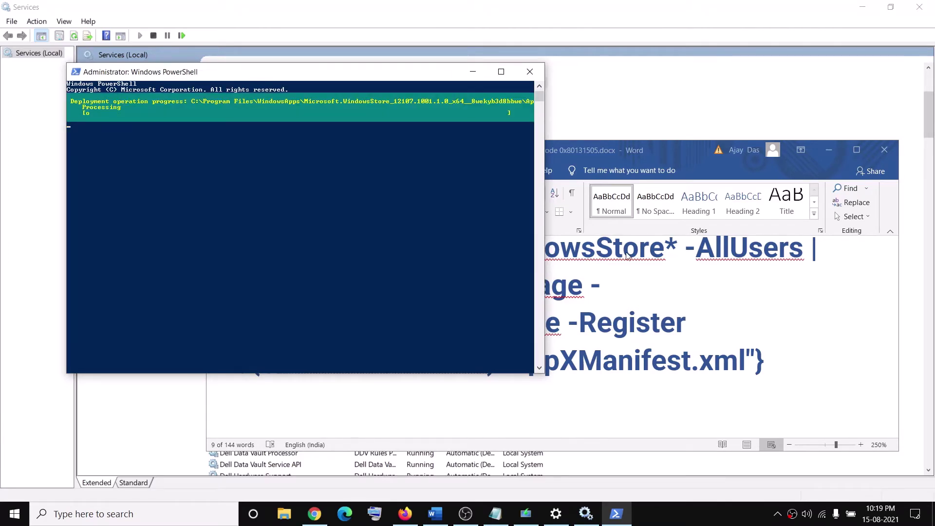
{"action": "left_click", "coordinate": [589, 310]}
{"action": "scroll", "coordinate": [589, 310], "scroll_direction": "down", "scroll_amount": 5}
{"action": "scroll", "coordinate": [559, 344], "scroll_direction": "up", "scroll_amount": 2}
Step: Copy and run the -Verbose re-register command, then close PowerShell
{"action": "left_click_drag", "start_coordinate": [372, 396], "coordinate": [227, 250]}
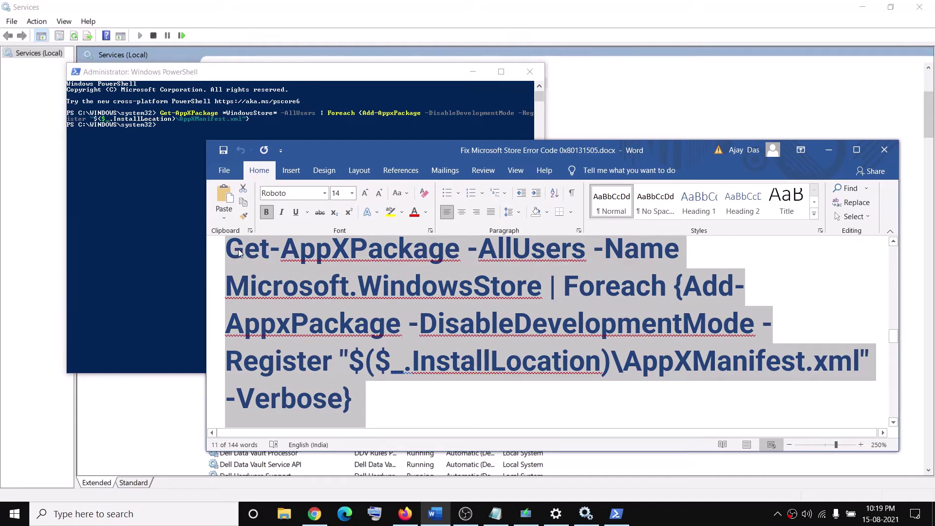
{"action": "left_click", "coordinate": [162, 187]}
{"action": "right_click", "coordinate": [173, 184]}
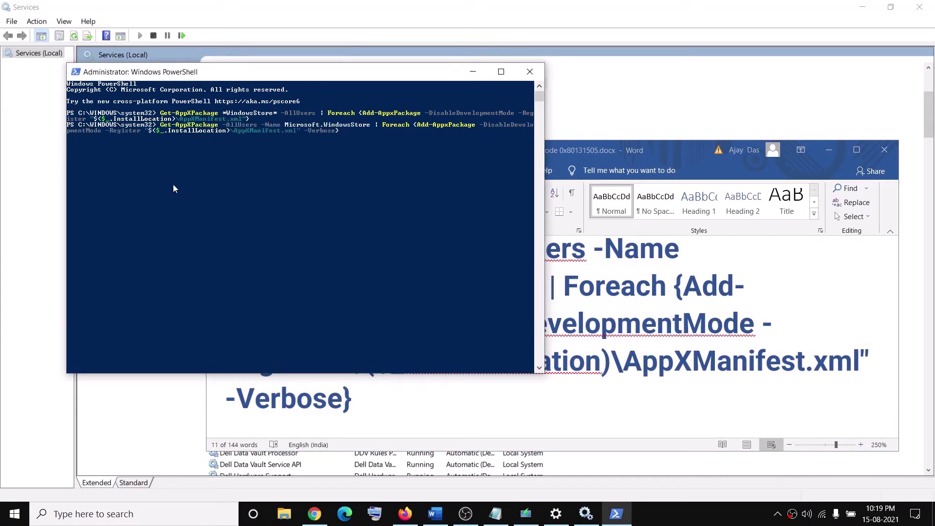
{"action": "key", "text": "Return"}
{"action": "left_click", "coordinate": [531, 71]}
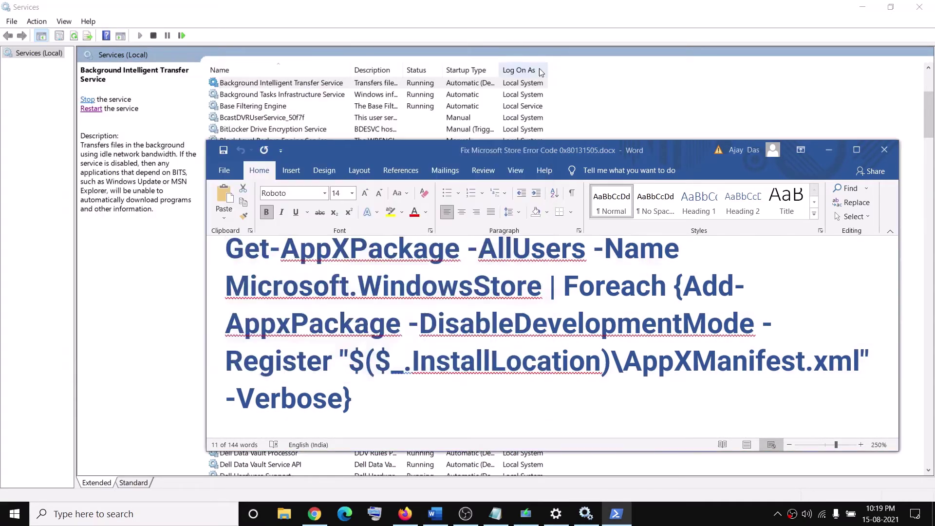
{"action": "scroll", "coordinate": [498, 346], "scroll_direction": "down", "scroll_amount": 3}
{"action": "scroll", "coordinate": [498, 347], "scroll_direction": "down", "scroll_amount": 3}
Step: Copy the Get-AppxPackage -allusers *WindowsStore* | Remove-AppxPackage command and launch PowerShell (Admin)
{"action": "scroll", "coordinate": [497, 354], "scroll_direction": "up", "scroll_amount": 3}
{"action": "left_click_drag", "start_coordinate": [269, 368], "coordinate": [591, 366]}
{"action": "scroll", "coordinate": [363, 378], "scroll_direction": "down", "scroll_amount": 4}
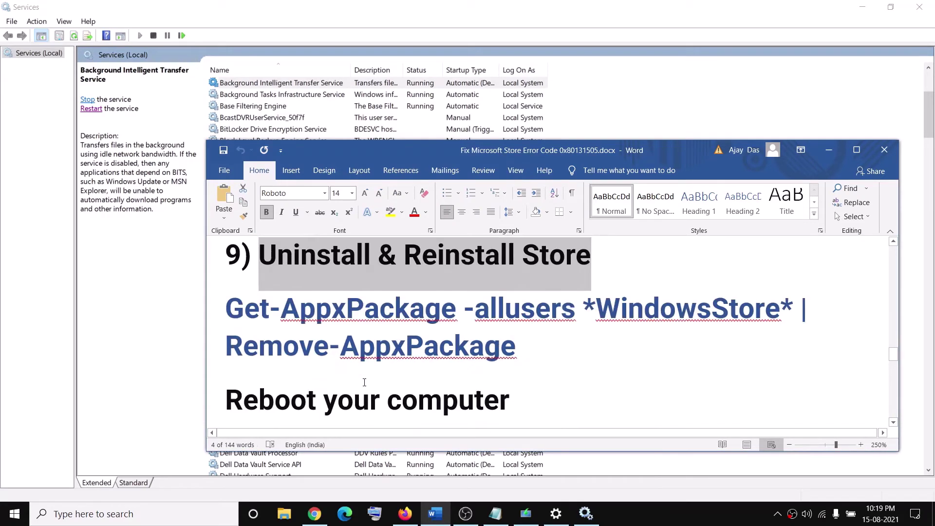
{"action": "scroll", "coordinate": [521, 385], "scroll_direction": "up", "scroll_amount": 2}
{"action": "left_click_drag", "start_coordinate": [521, 384], "coordinate": [227, 341]}
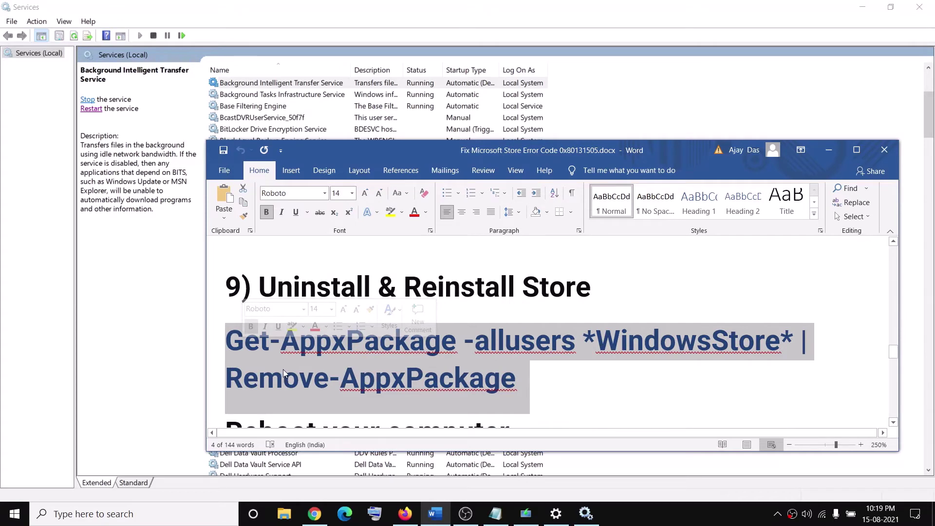
{"action": "right_click", "coordinate": [283, 370]}
{"action": "left_click", "coordinate": [318, 224]}
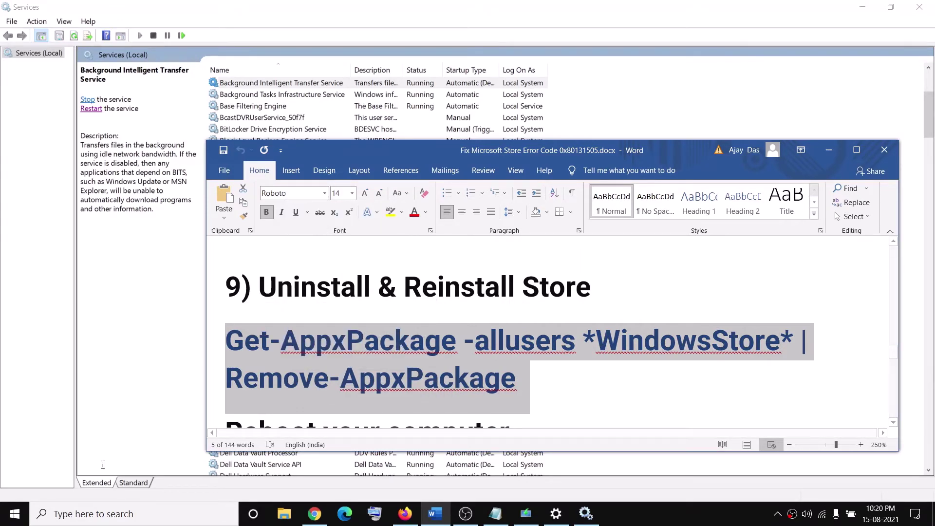
{"action": "right_click", "coordinate": [13, 514]}
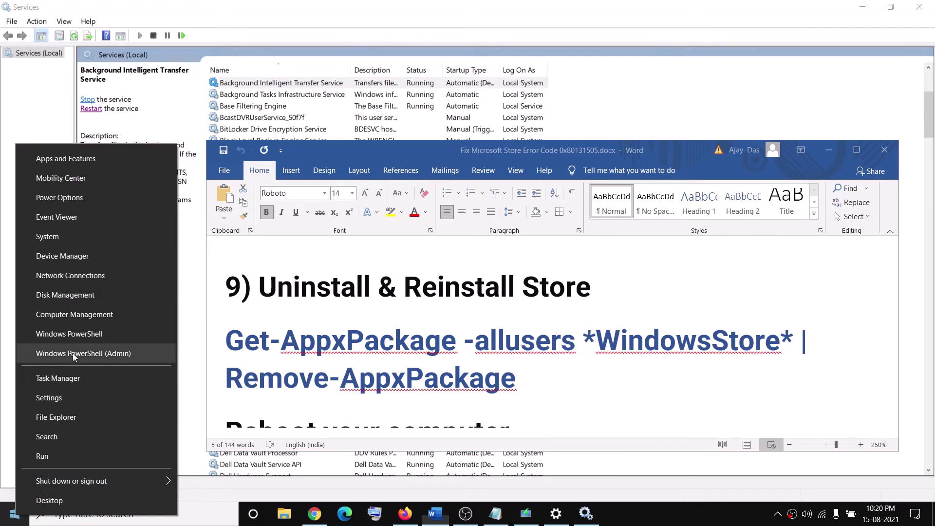
{"action": "left_click", "coordinate": [116, 355]}
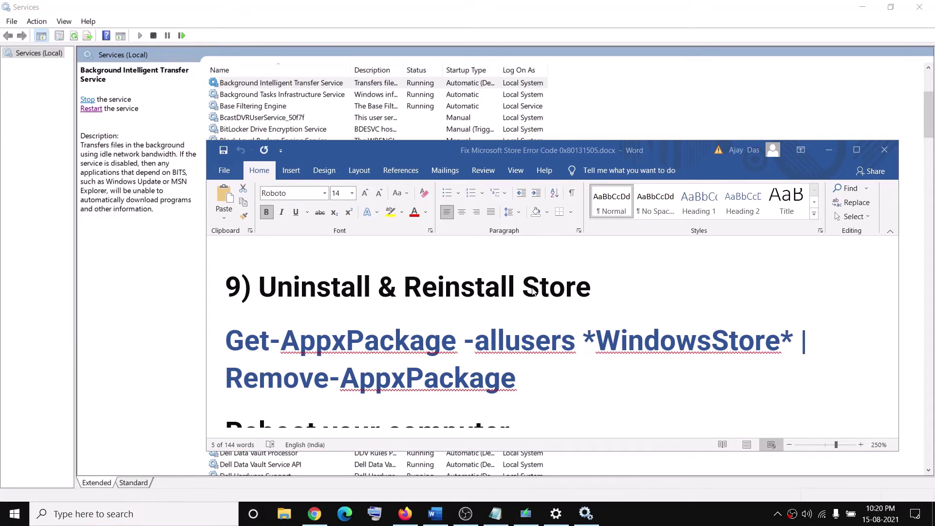
Step: Approve admin access, run the Remove-AppxPackage command, then search Windows for 'store'
{"action": "left_click", "coordinate": [434, 338]}
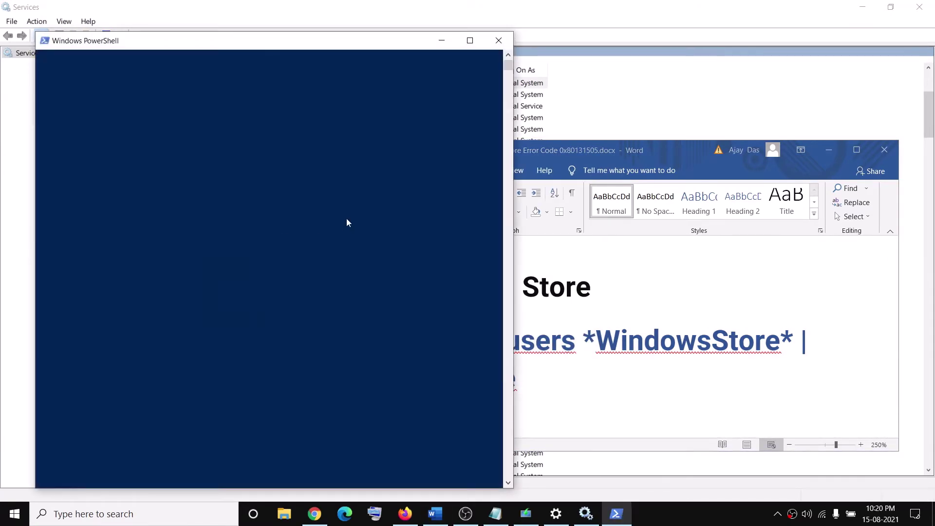
{"action": "right_click", "coordinate": [199, 140]}
{"action": "key", "text": "Return"}
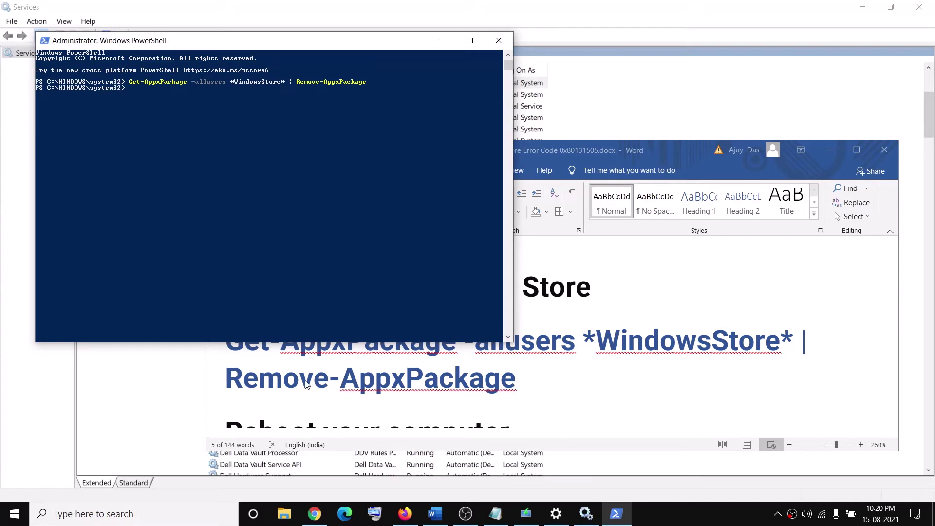
{"action": "left_click", "coordinate": [97, 514]}
{"action": "type", "text": "sto"}
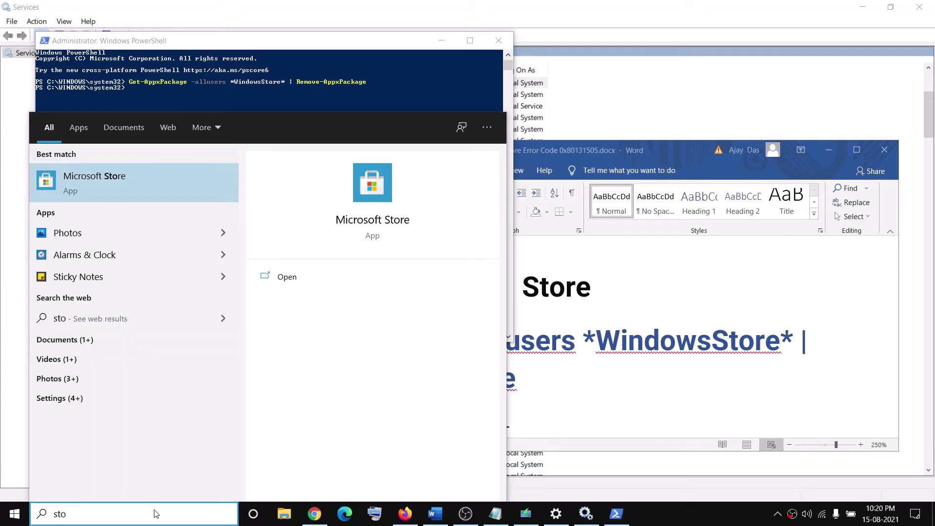
{"action": "type", "text": "re"}
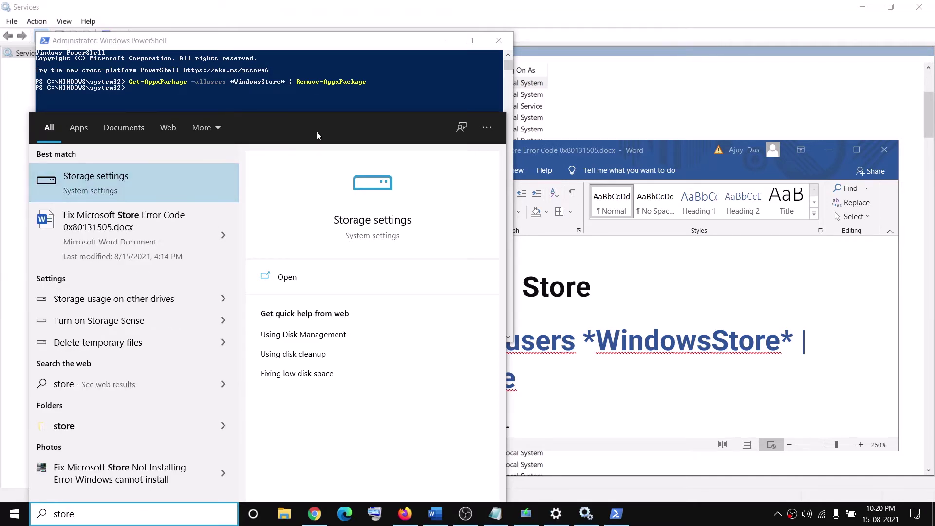
Step: Open a new administrator PowerShell window, backing out of the restart menu without restarting
{"action": "left_click", "coordinate": [288, 54]}
{"action": "key", "text": "alt+Tab"}
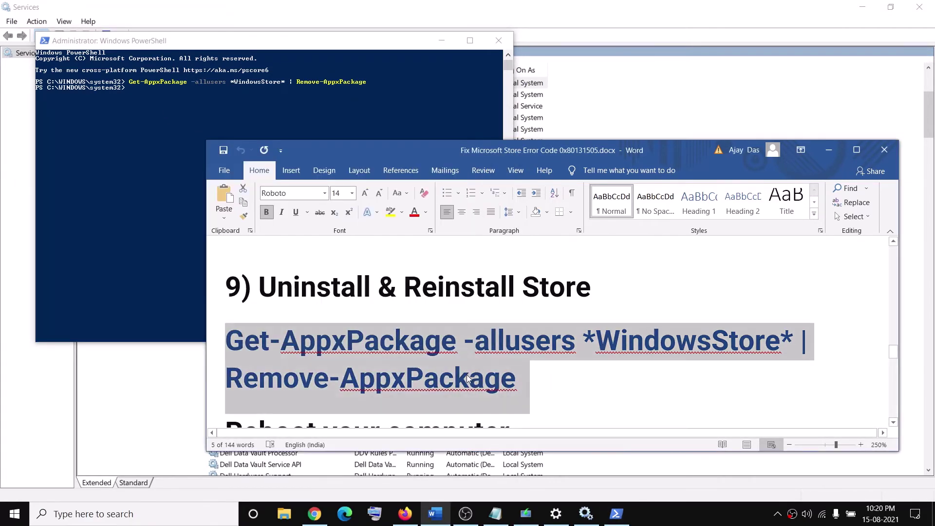
{"action": "scroll", "coordinate": [468, 375], "scroll_direction": "down", "scroll_amount": 2}
{"action": "left_click", "coordinate": [14, 514]}
{"action": "left_click", "coordinate": [15, 488]}
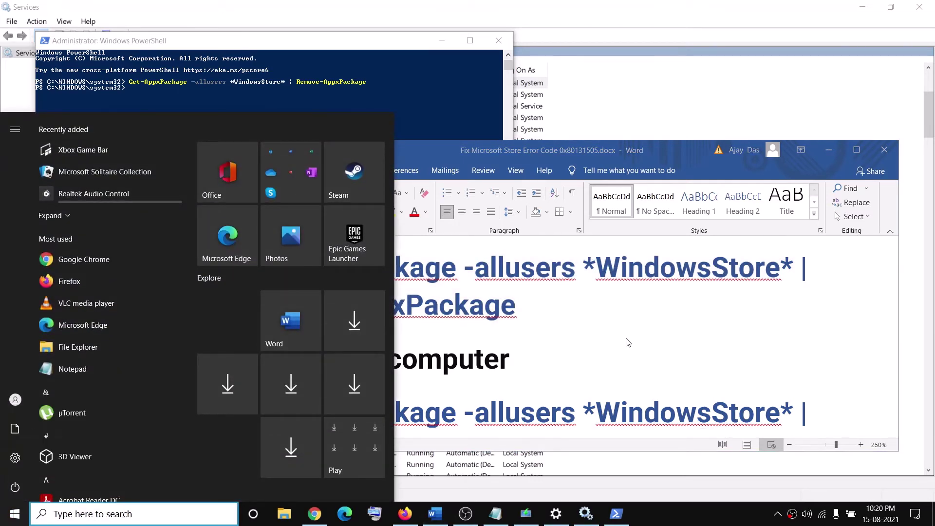
{"action": "left_click", "coordinate": [553, 357]}
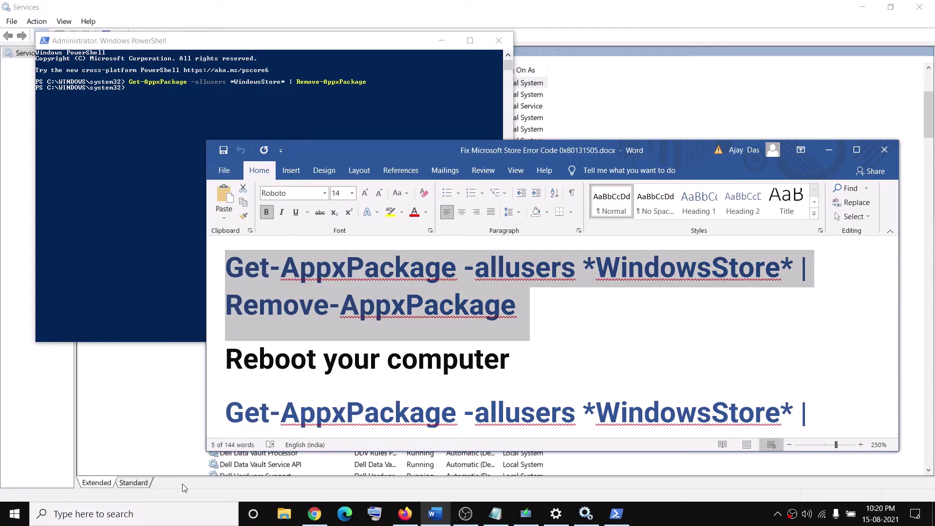
{"action": "right_click", "coordinate": [13, 514]}
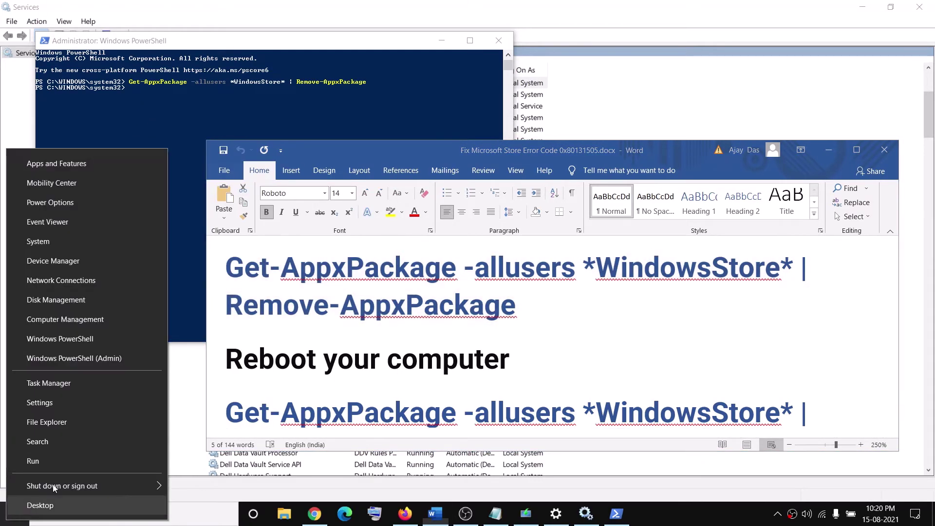
{"action": "left_click", "coordinate": [71, 359]}
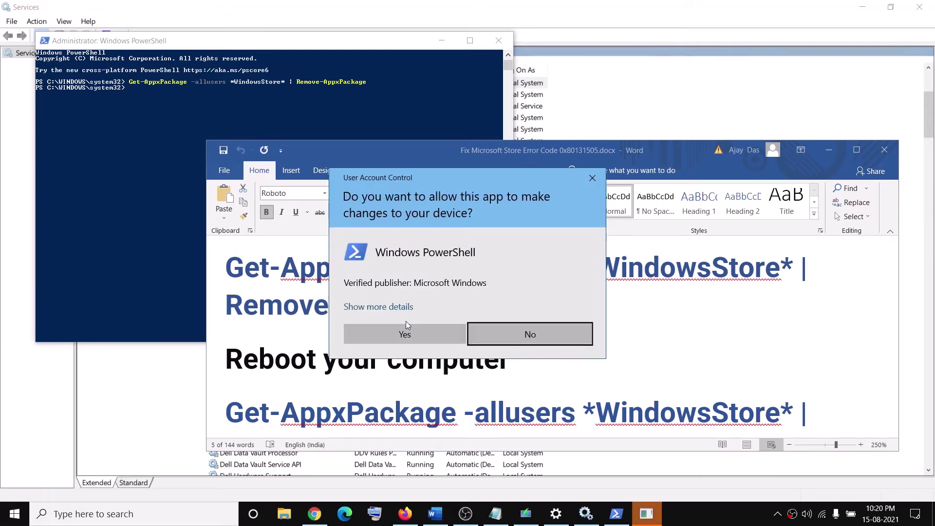
{"action": "left_click", "coordinate": [407, 325]}
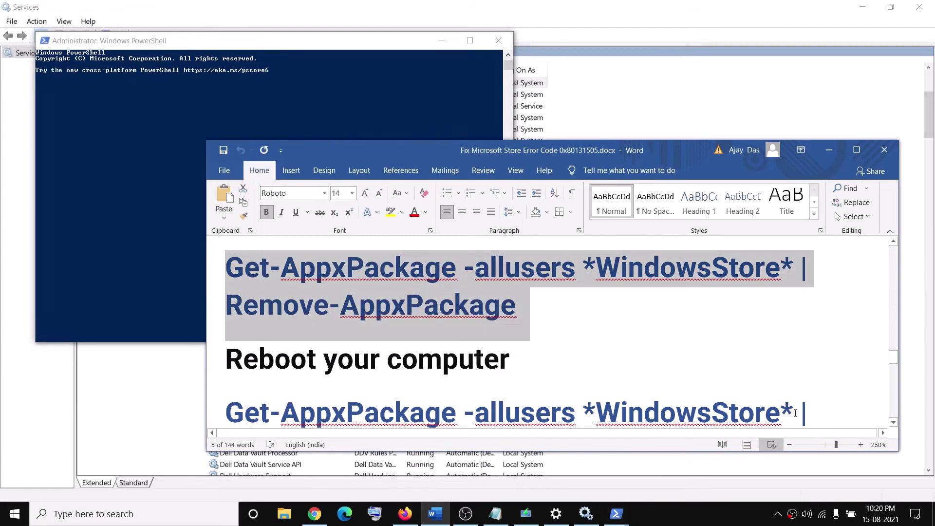
Step: Copy the Foreach Add-AppxPackage -Register command into PowerShell, then search Windows for 'store'
{"action": "scroll", "coordinate": [619, 369], "scroll_direction": "down", "scroll_amount": 5}
{"action": "scroll", "coordinate": [619, 370], "scroll_direction": "up", "scroll_amount": 1}
{"action": "left_click_drag", "start_coordinate": [777, 380], "coordinate": [240, 267]}
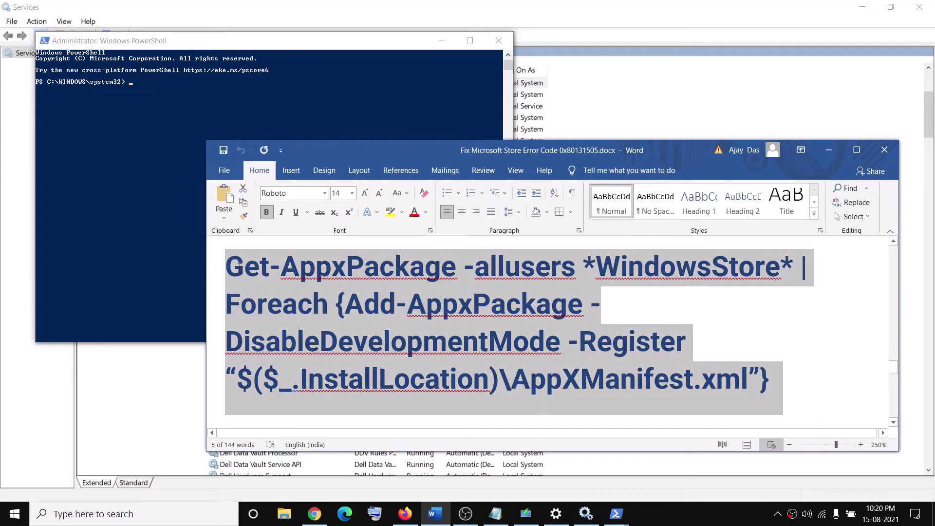
{"action": "key", "text": "ctrl+c"}
{"action": "left_click", "coordinate": [156, 129]}
{"action": "right_click", "coordinate": [157, 128]}
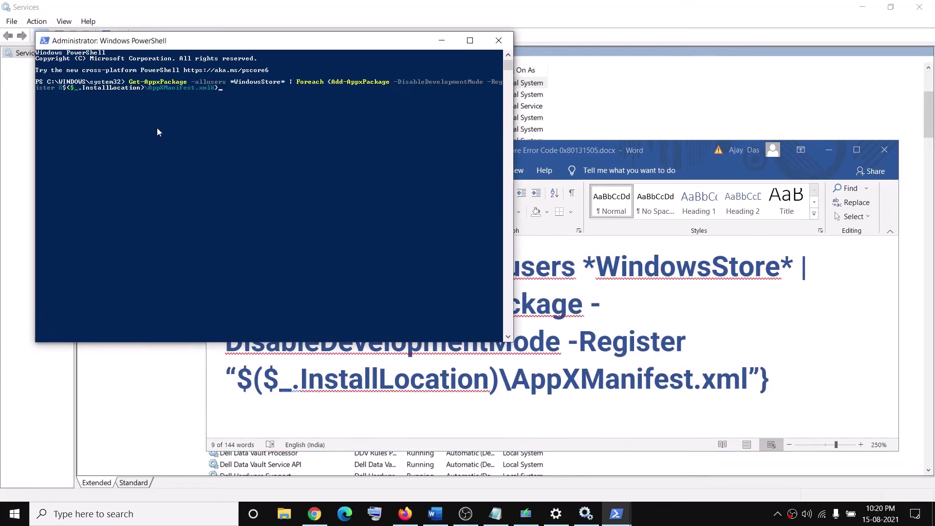
{"action": "left_click", "coordinate": [199, 521]}
{"action": "type", "text": "store"}
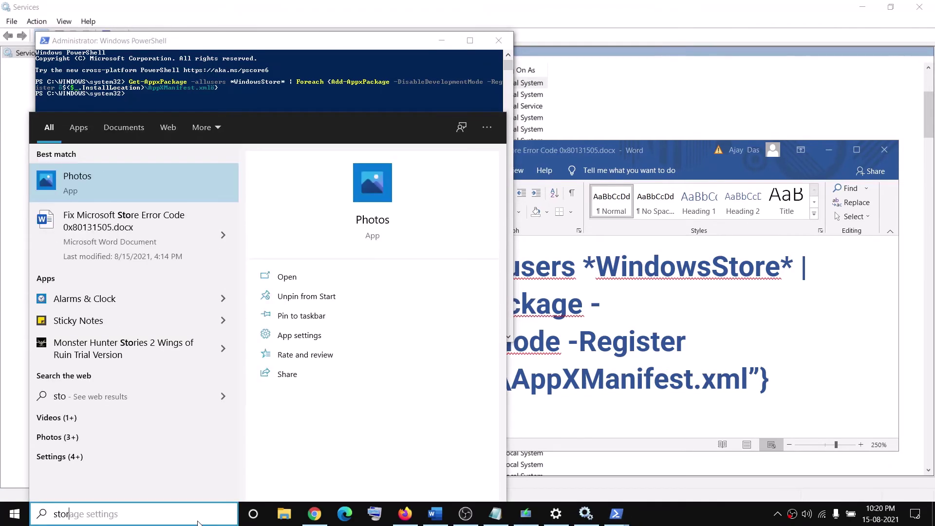
Step: Relaunch Microsoft Store from search, close Services, and scroll Word to step 10's DISM commands
{"action": "key", "text": "BackSpace"}
{"action": "key", "text": "BackSpace"}
{"action": "key", "text": "BackSpace"}
{"action": "key", "text": "BackSpace"}
{"action": "key", "text": "BackSpace"}
{"action": "type", "text": "store"}
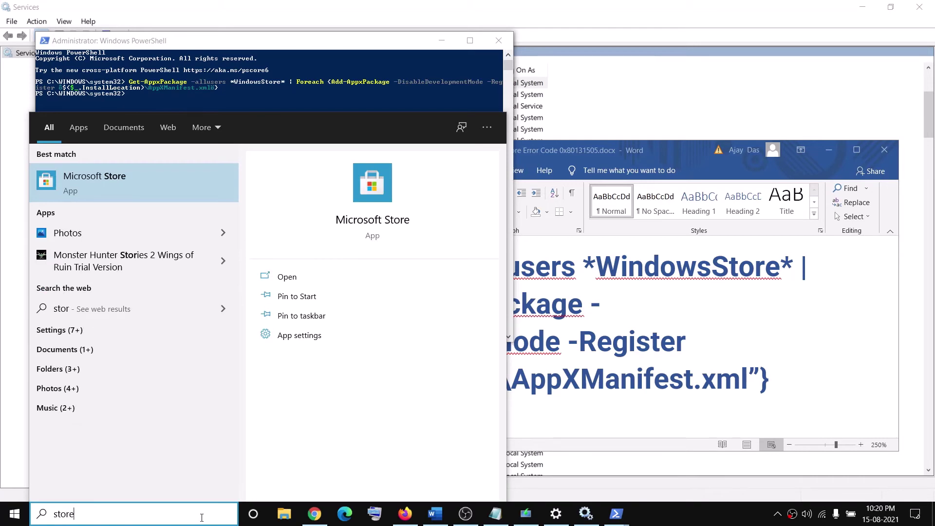
{"action": "left_click", "coordinate": [137, 189]}
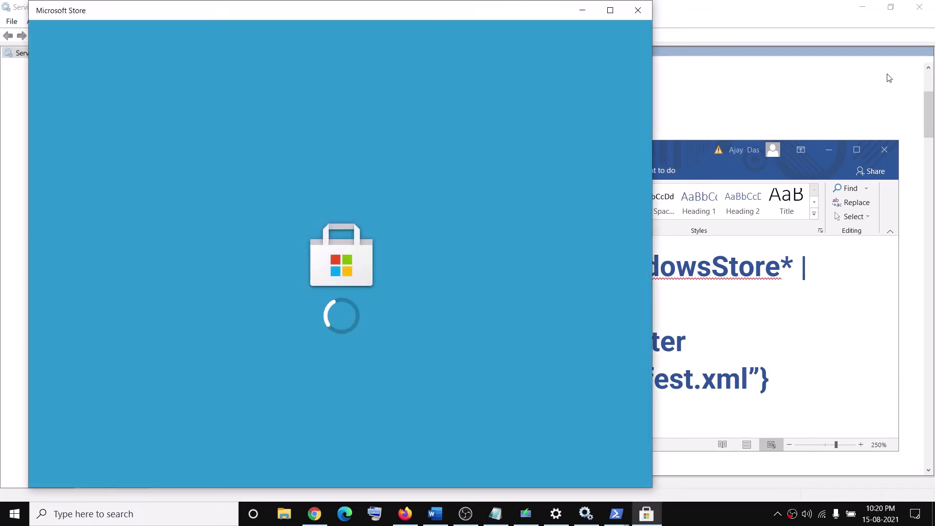
{"action": "left_click", "coordinate": [754, 125]}
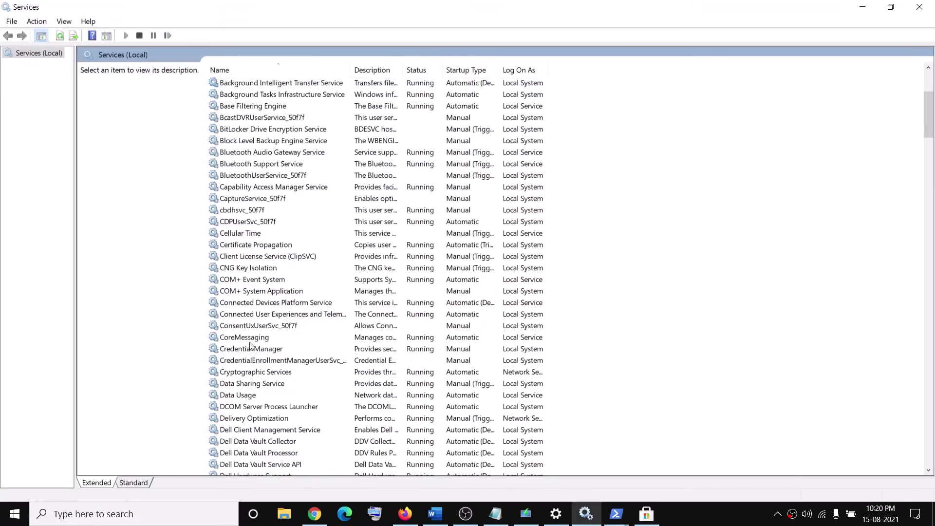
{"action": "key", "text": "alt+F4"}
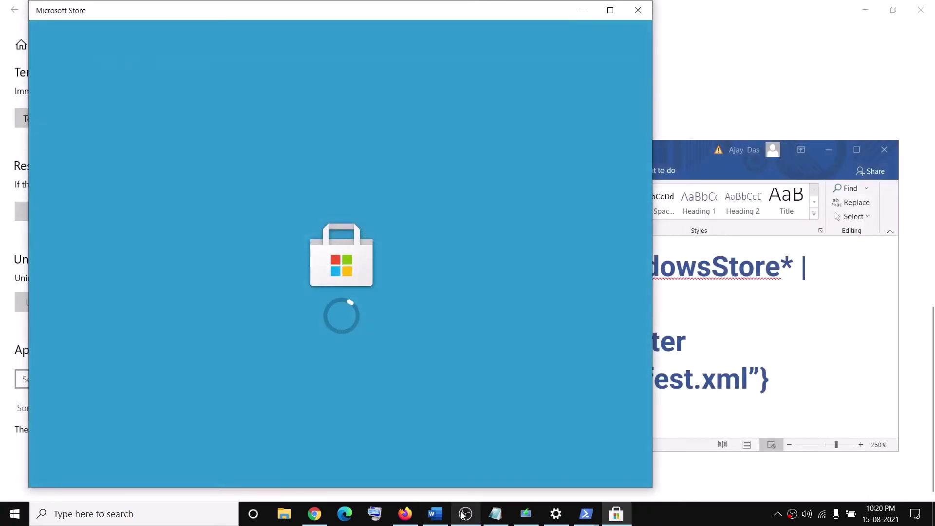
{"action": "left_click", "coordinate": [435, 514]}
{"action": "scroll", "coordinate": [392, 333], "scroll_direction": "down", "scroll_amount": 3}
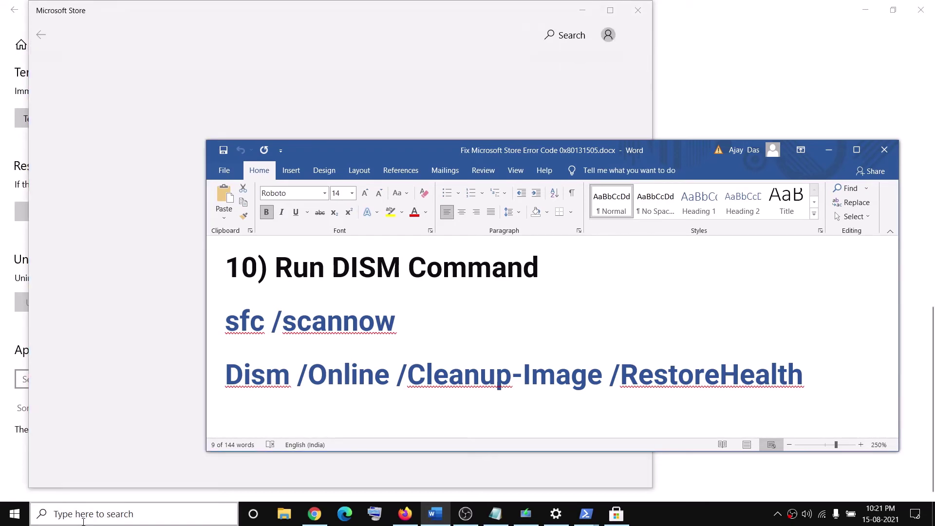
Step: Open Command Prompt as administrator from a 'cmd' search
{"action": "left_click", "coordinate": [82, 516]}
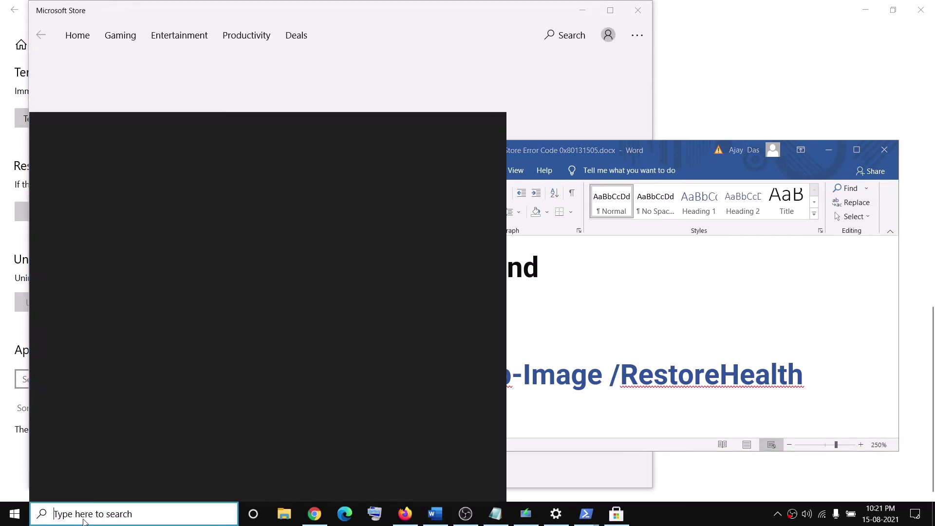
{"action": "type", "text": "cmd"}
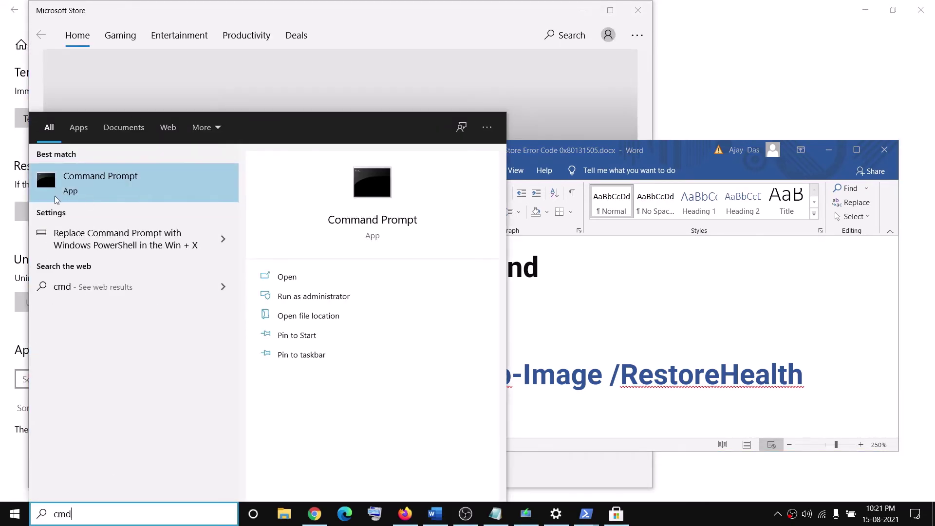
{"action": "right_click", "coordinate": [120, 191]}
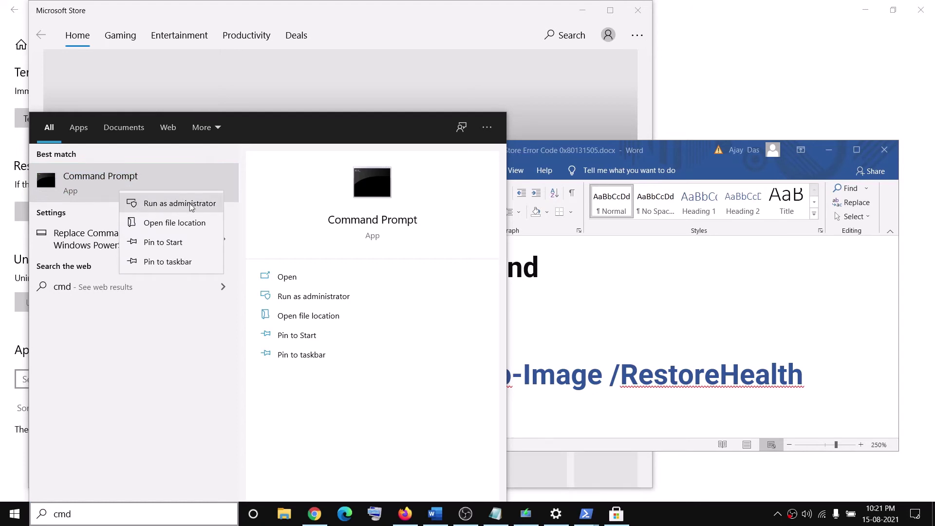
{"action": "left_click", "coordinate": [180, 207]}
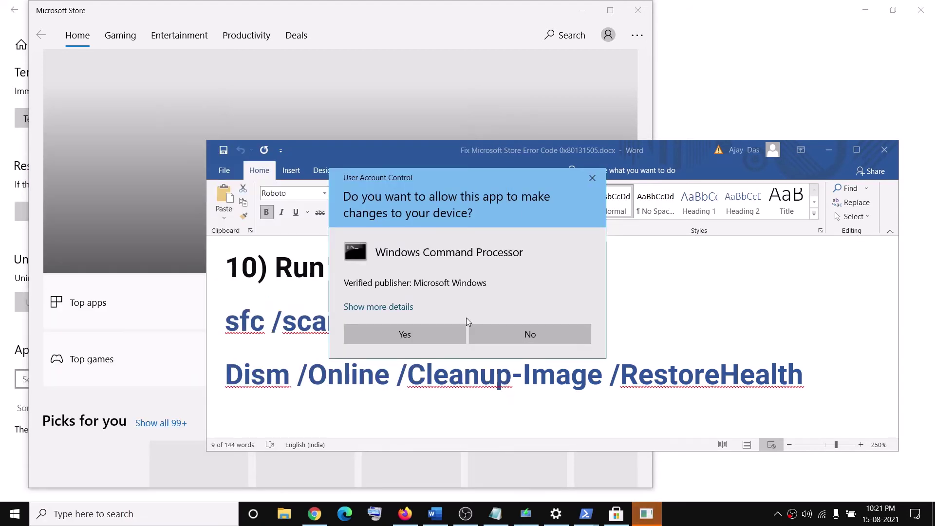
{"action": "left_click", "coordinate": [416, 331]}
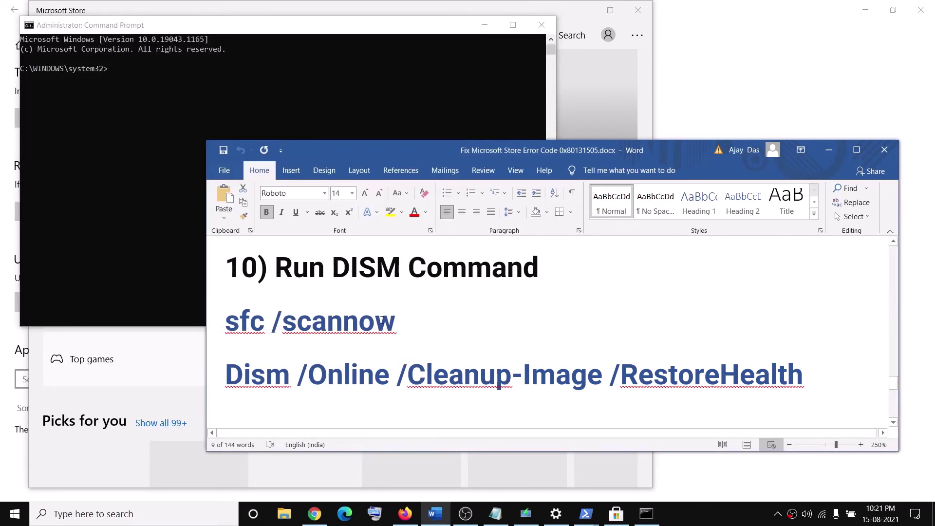
Step: Run sfc /scannow in the administrator Command Prompt until verification shows 1%
{"action": "left_click_drag", "start_coordinate": [401, 320], "coordinate": [234, 322]}
{"action": "key", "text": "ctrl+c"}
{"action": "left_click", "coordinate": [161, 202]}
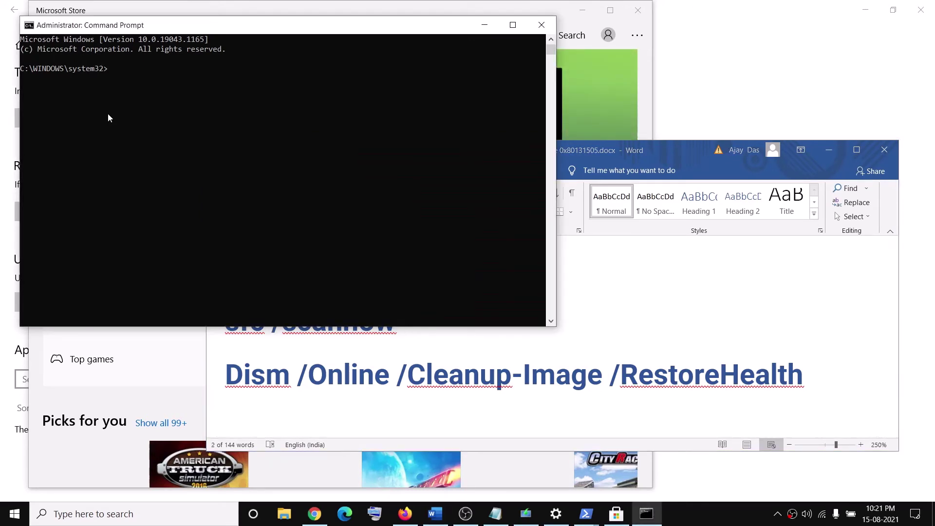
{"action": "right_click", "coordinate": [181, 104]}
{"action": "key", "text": "Return"}
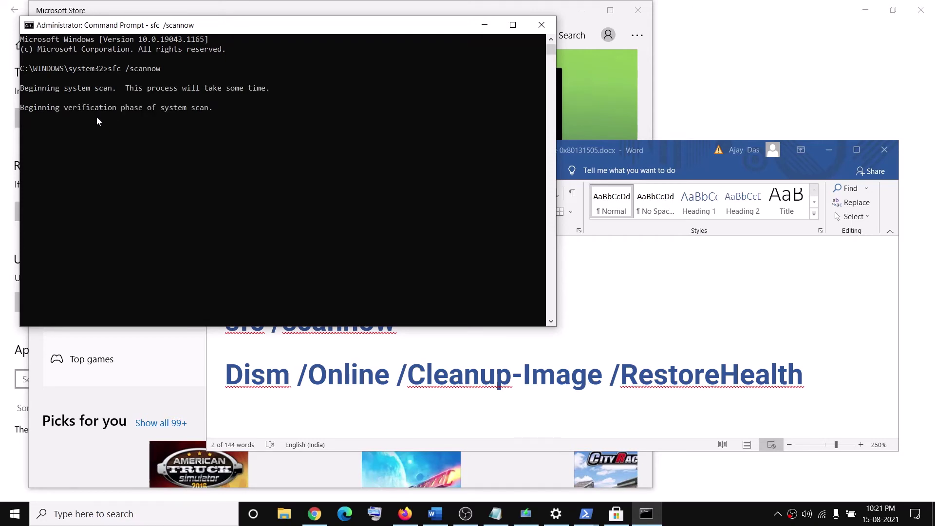
{"action": "left_click_drag", "start_coordinate": [74, 118], "coordinate": [89, 122]}
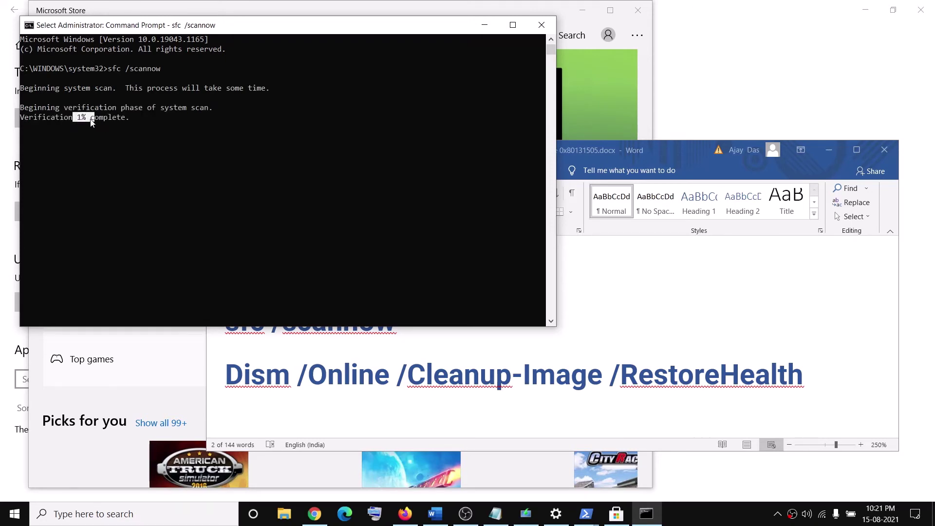
Step: Select the Dism /Online /Cleanup-Image /RestoreHealth line, then copy step 11's inetcpl.cpl text
{"action": "left_click", "coordinate": [652, 405]}
{"action": "left_click_drag", "start_coordinate": [841, 375], "coordinate": [265, 363]}
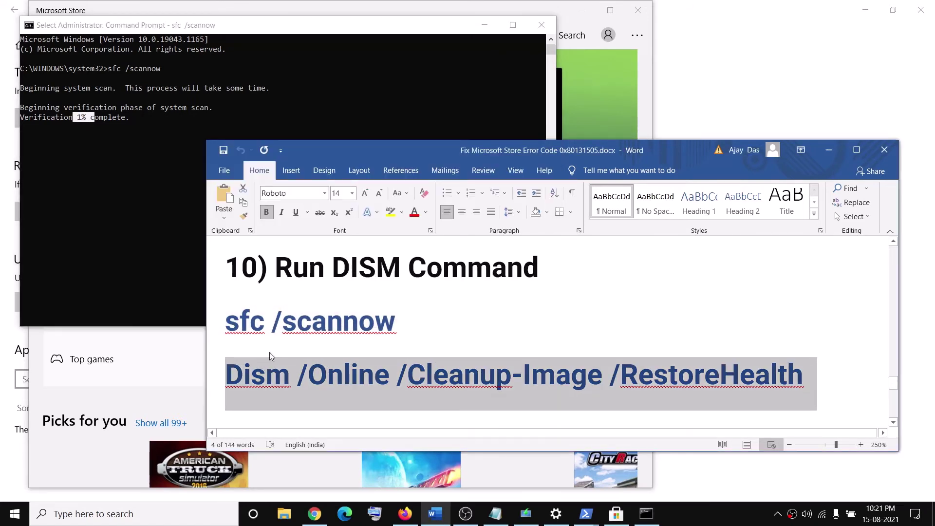
{"action": "left_click", "coordinate": [141, 118]}
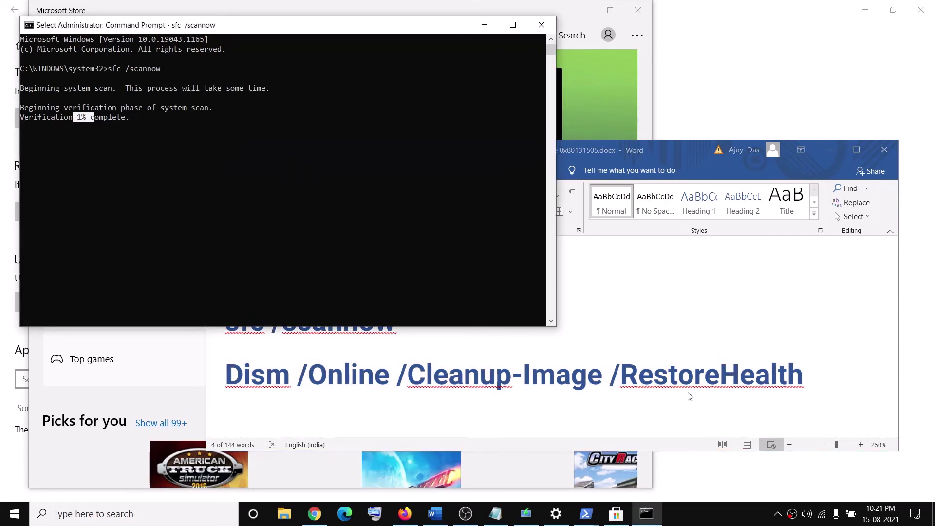
{"action": "key", "text": "alt+Tab"}
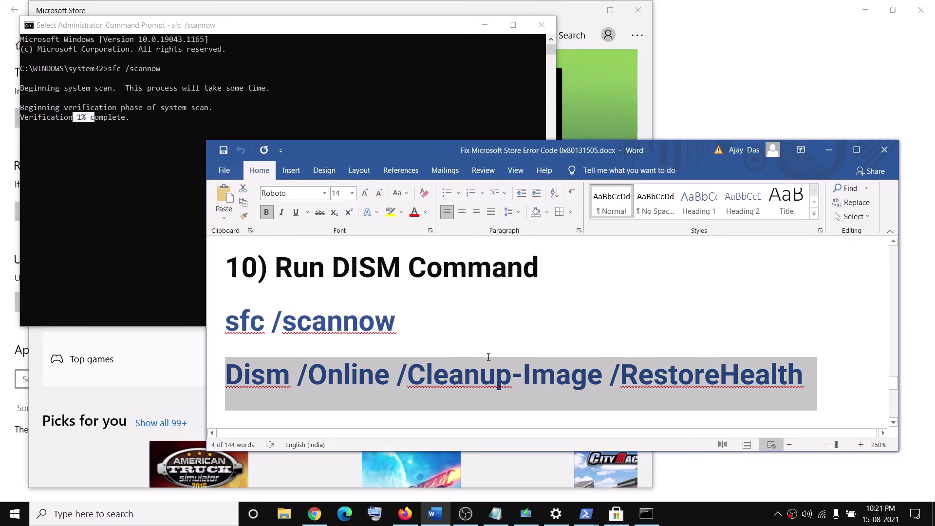
{"action": "scroll", "coordinate": [488, 358], "scroll_direction": "down", "scroll_amount": 5}
{"action": "left_click_drag", "start_coordinate": [337, 272], "coordinate": [458, 268]}
{"action": "key", "text": "ctrl+c"}
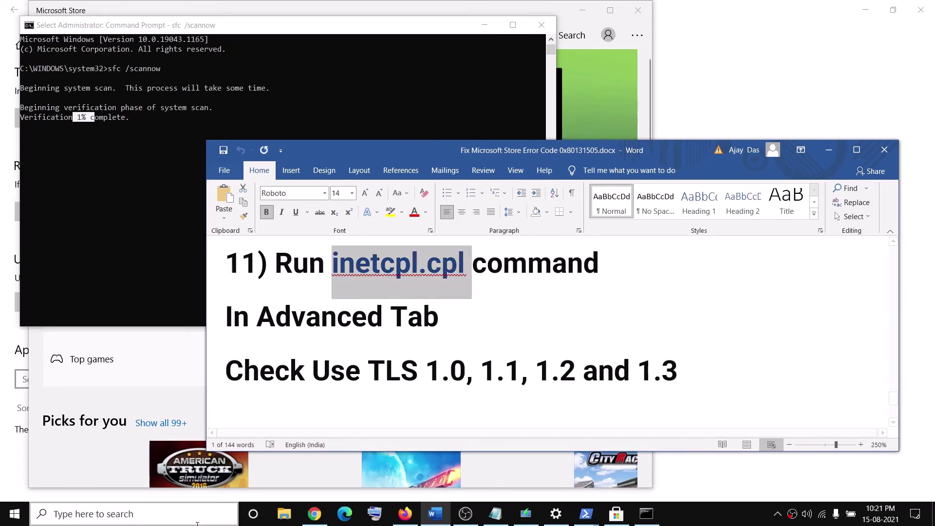
Step: Open Internet Properties by searching for inetcpl.cpl
{"action": "left_click", "coordinate": [45, 514]}
{"action": "key", "text": "ctrl+v"}
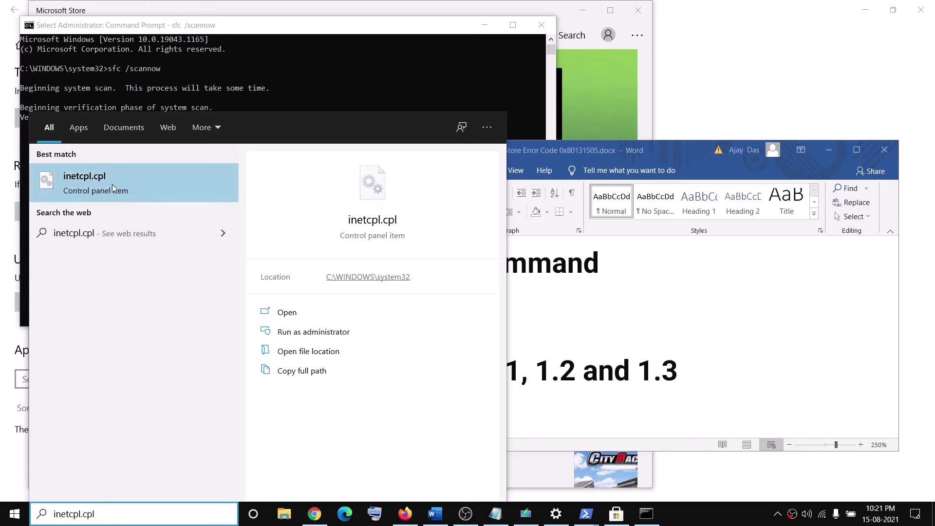
{"action": "left_click", "coordinate": [88, 184]}
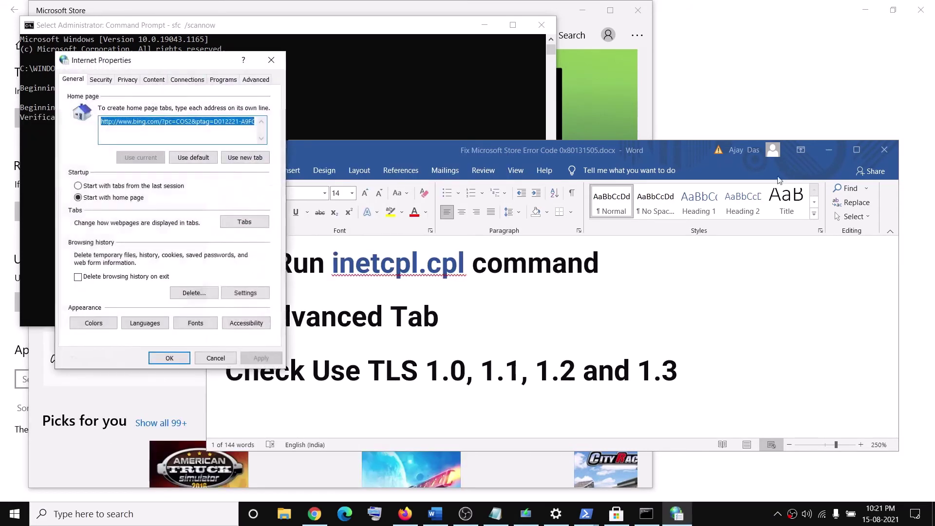
{"action": "left_click_drag", "start_coordinate": [164, 66], "coordinate": [480, 68]}
Step: Enable Use TLS 1.0, 1.1, 1.2 and 1.3 in Advanced settings and confirm with OK
{"action": "left_click", "coordinate": [569, 81]}
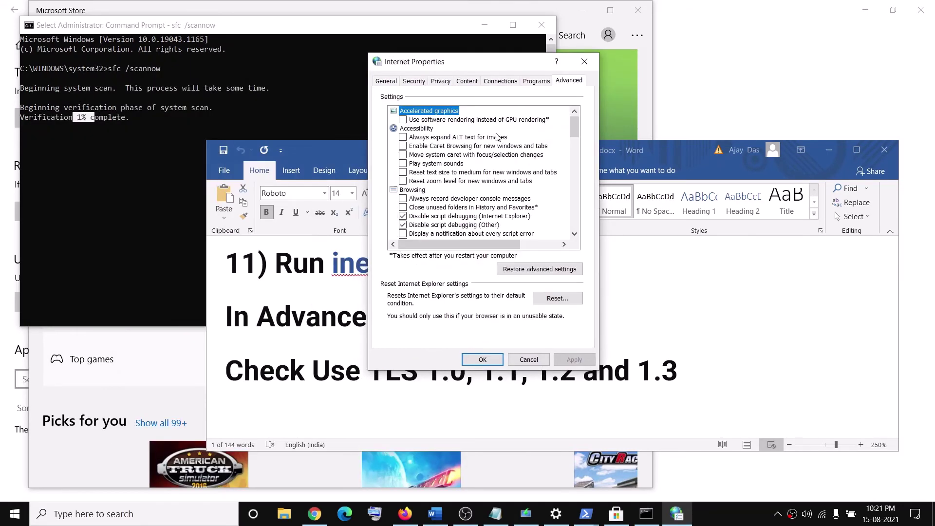
{"action": "scroll", "coordinate": [461, 190], "scroll_direction": "down", "scroll_amount": 5}
{"action": "scroll", "coordinate": [473, 229], "scroll_direction": "down", "scroll_amount": 5}
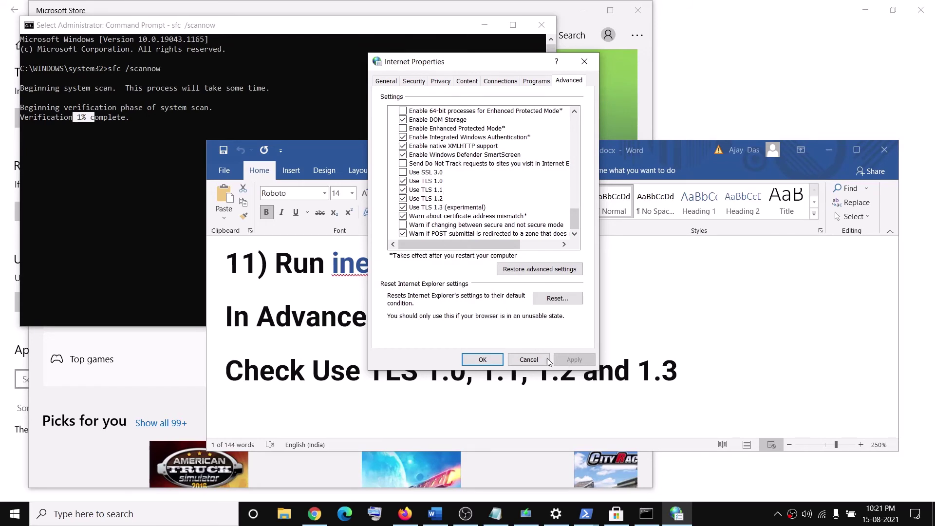
{"action": "left_click", "coordinate": [482, 360]}
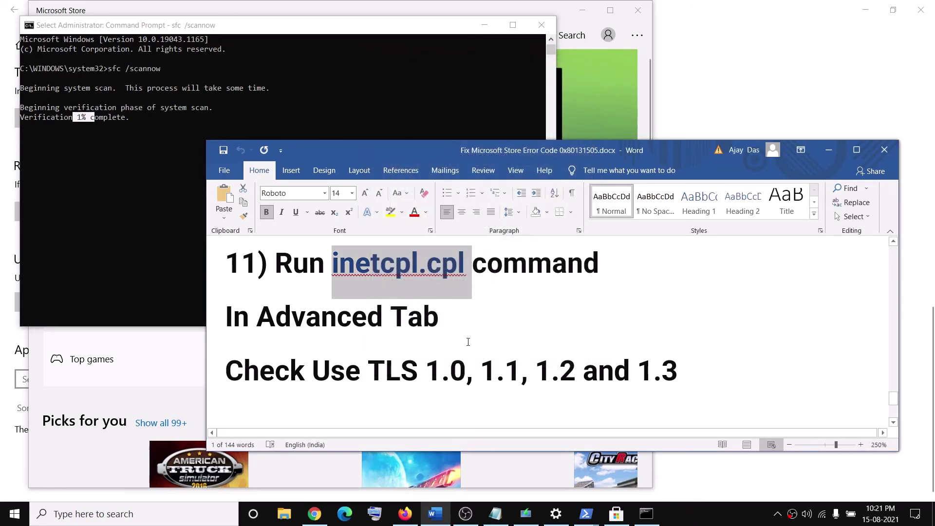
{"action": "scroll", "coordinate": [468, 342], "scroll_direction": "down", "scroll_amount": 3}
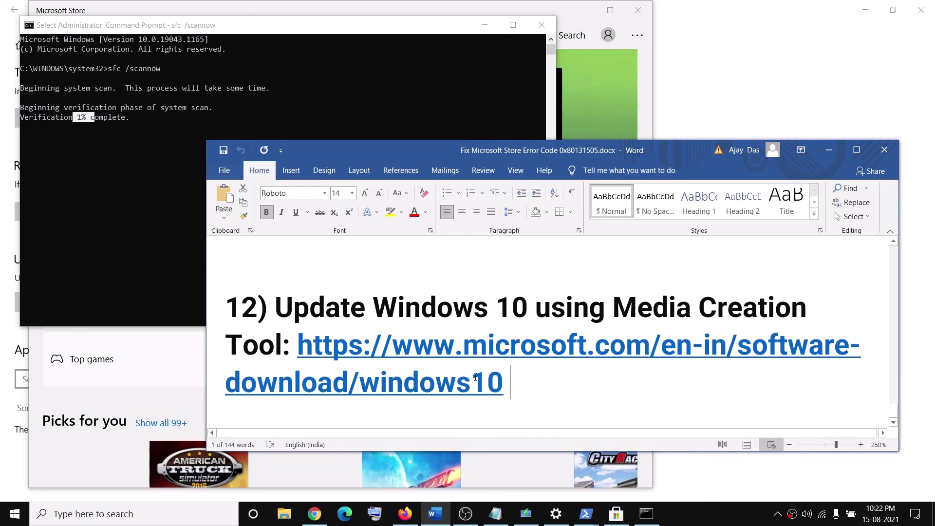
Step: Open the Windows 10 download link in Chrome and scroll to 'Create Windows 10 installation media'
{"action": "left_click_drag", "start_coordinate": [494, 381], "coordinate": [299, 346]}
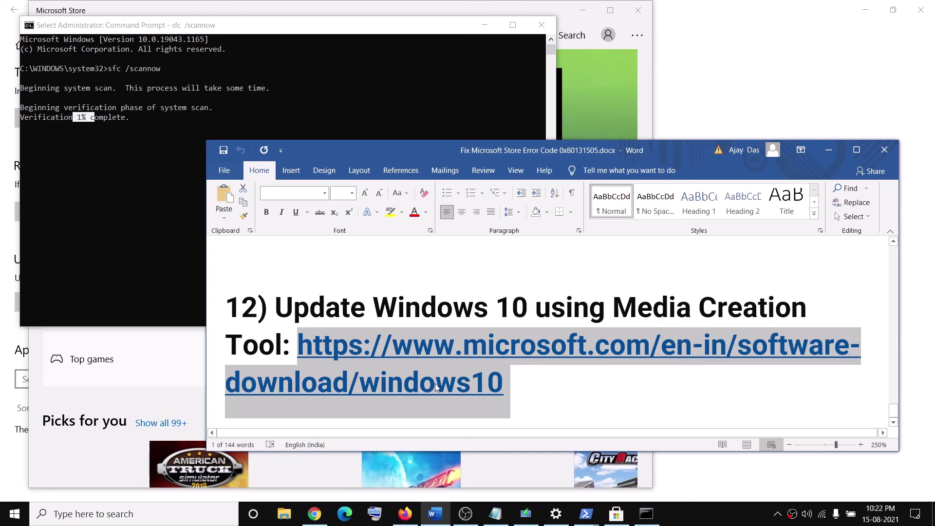
{"action": "left_click", "coordinate": [404, 373], "text": "ctrl"}
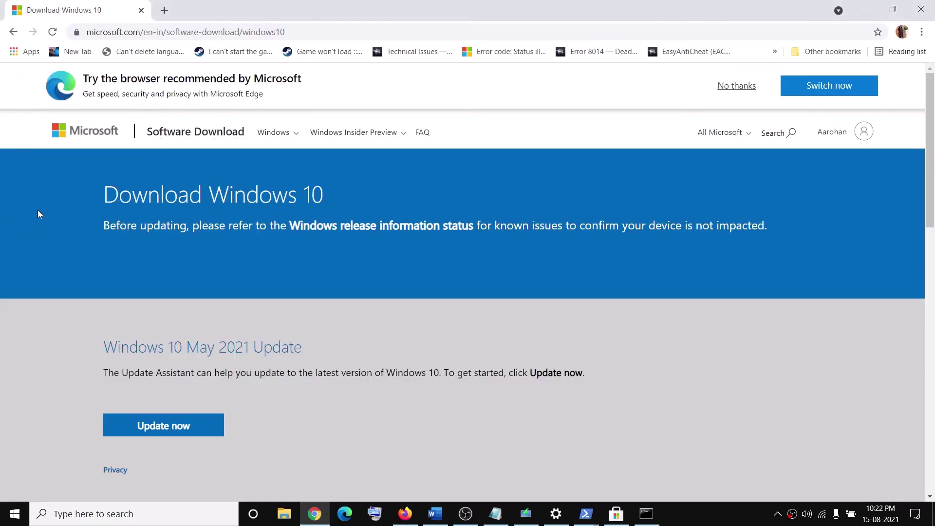
{"action": "scroll", "coordinate": [275, 326], "scroll_direction": "down", "scroll_amount": 1}
{"action": "scroll", "coordinate": [171, 324], "scroll_direction": "up", "scroll_amount": 1}
{"action": "scroll", "coordinate": [302, 327], "scroll_direction": "down", "scroll_amount": 1}
{"action": "scroll", "coordinate": [302, 327], "scroll_direction": "down", "scroll_amount": 6}
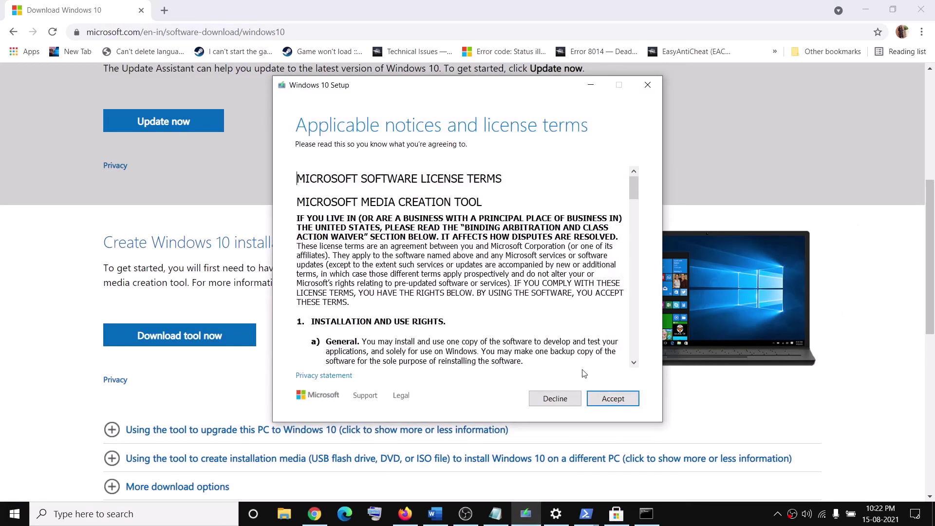
Step: Accept the Windows 10 Setup license terms and proceed with 'Upgrade this PC now'
{"action": "left_click", "coordinate": [612, 398]}
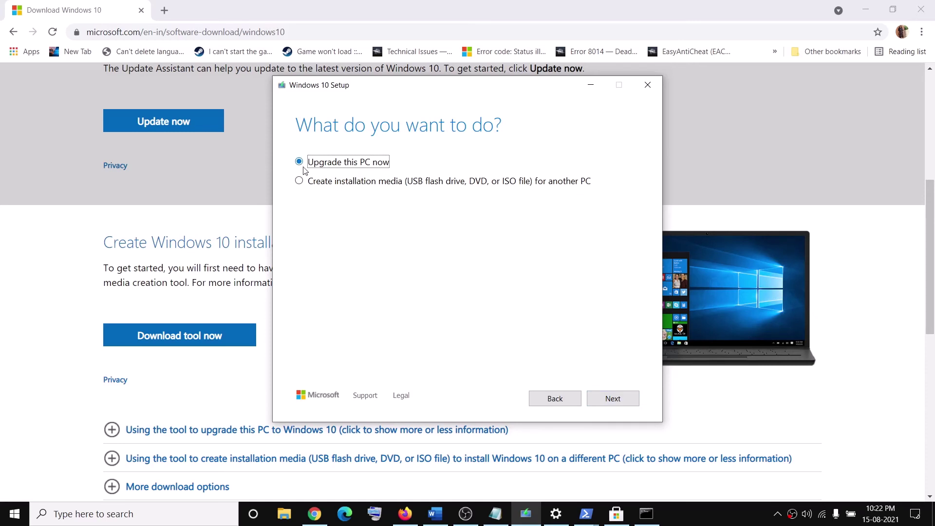
{"action": "left_click", "coordinate": [610, 398]}
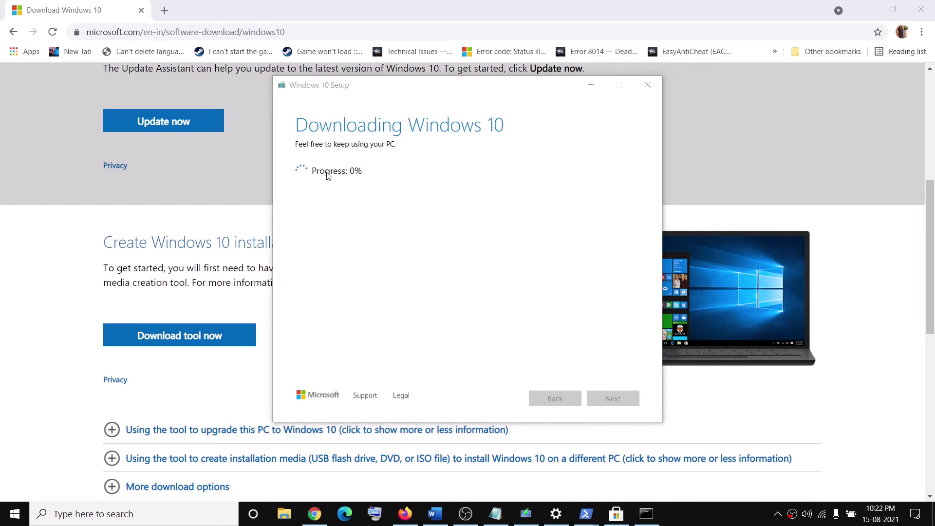
{"action": "left_click", "coordinate": [386, 176]}
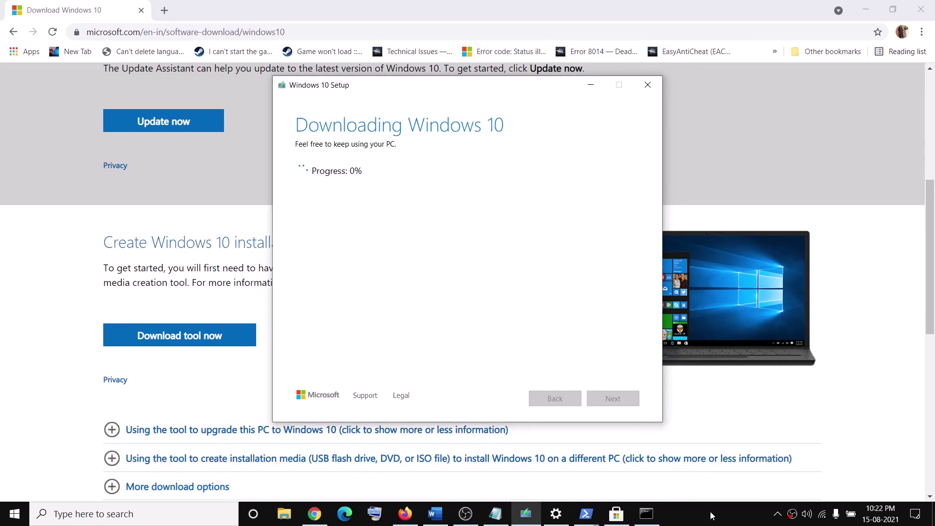
{"action": "key", "text": "alt+Tab"}
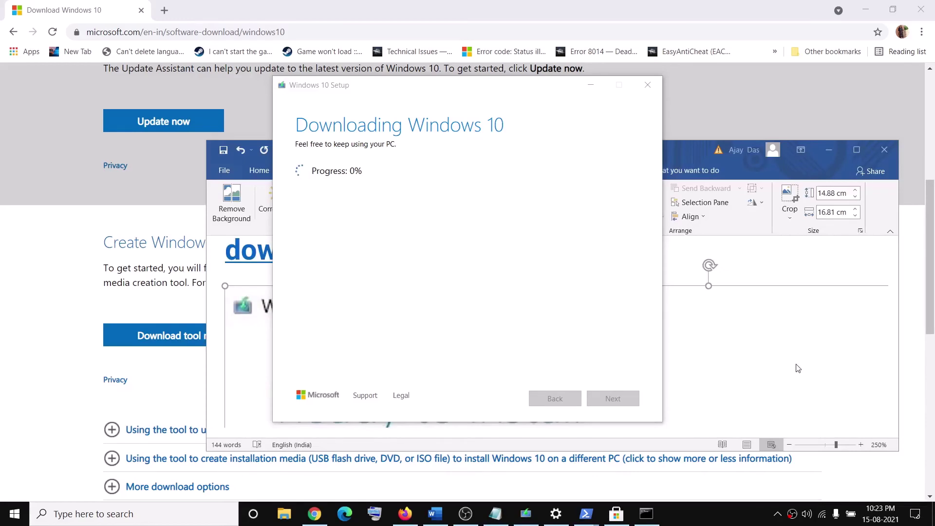
Step: Maximize the Word guide and scroll through its Media Creation Tool screenshot, then back toward the title
{"action": "left_click", "coordinate": [866, 147]}
{"action": "scroll", "coordinate": [240, 310], "scroll_direction": "up", "scroll_amount": 3}
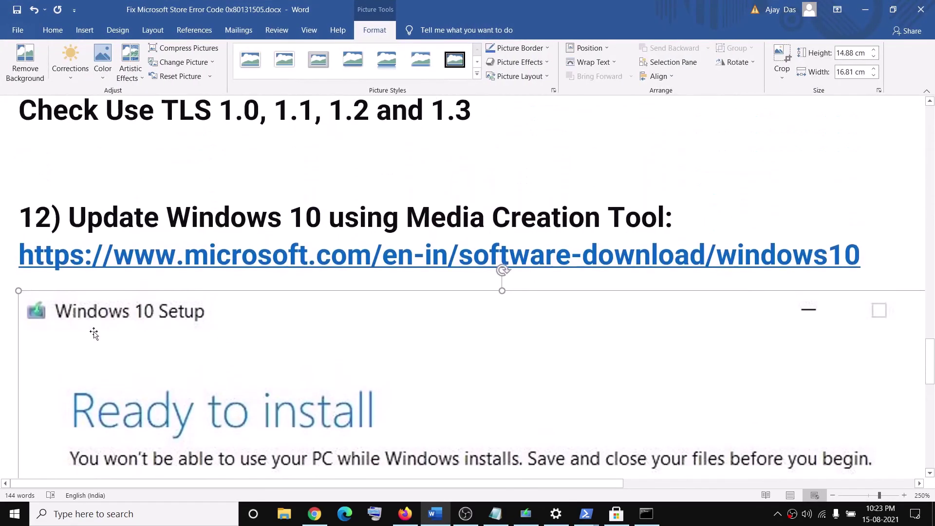
{"action": "scroll", "coordinate": [452, 356], "scroll_direction": "down", "scroll_amount": 7}
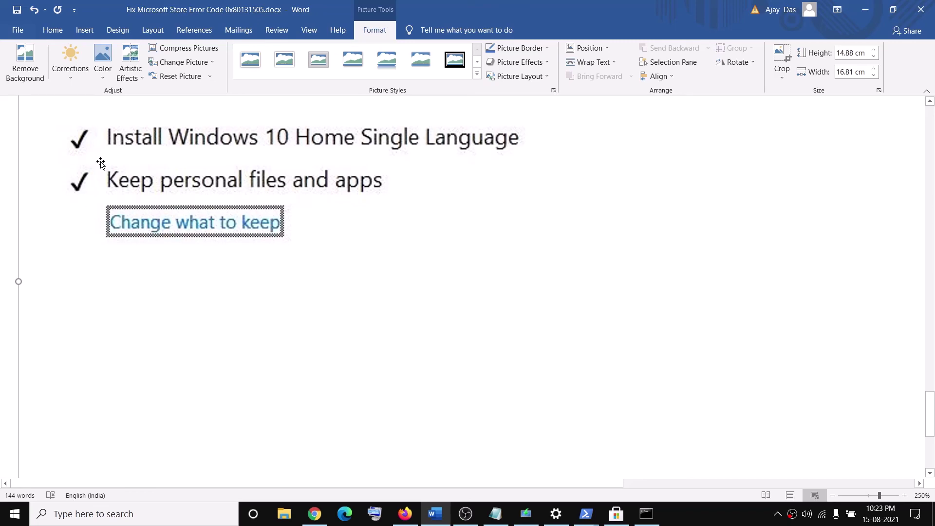
{"action": "left_click_drag", "start_coordinate": [540, 488], "coordinate": [604, 489]}
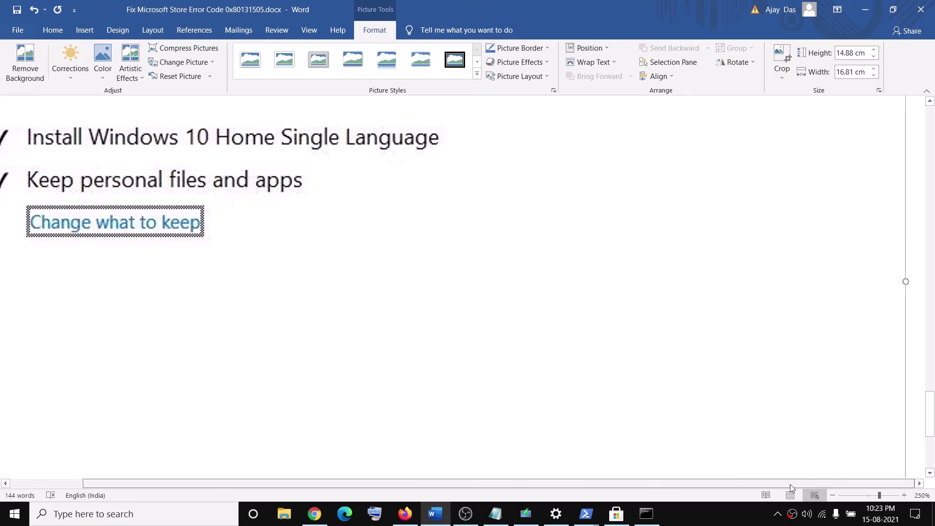
{"action": "scroll", "coordinate": [814, 397], "scroll_direction": "down", "scroll_amount": 5}
{"action": "scroll", "coordinate": [383, 376], "scroll_direction": "up", "scroll_amount": 10}
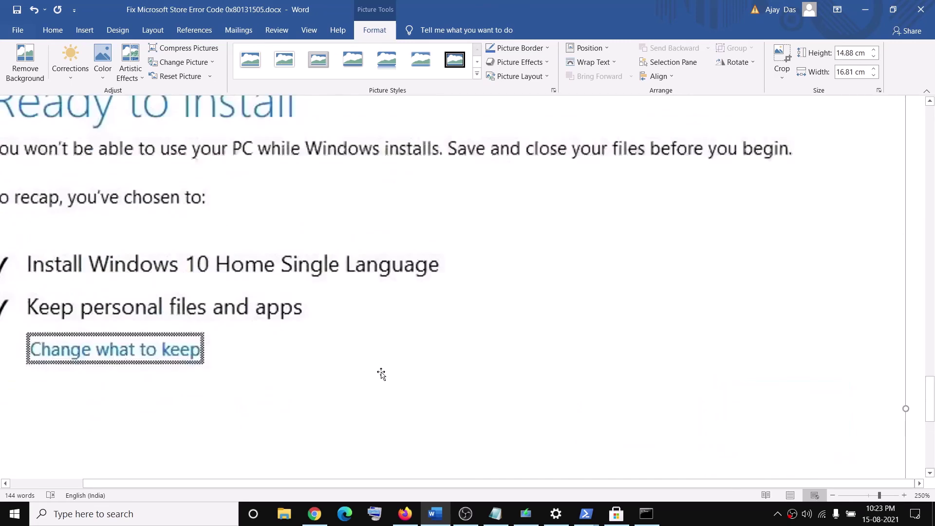
{"action": "scroll", "coordinate": [473, 393], "scroll_direction": "down", "scroll_amount": 1}
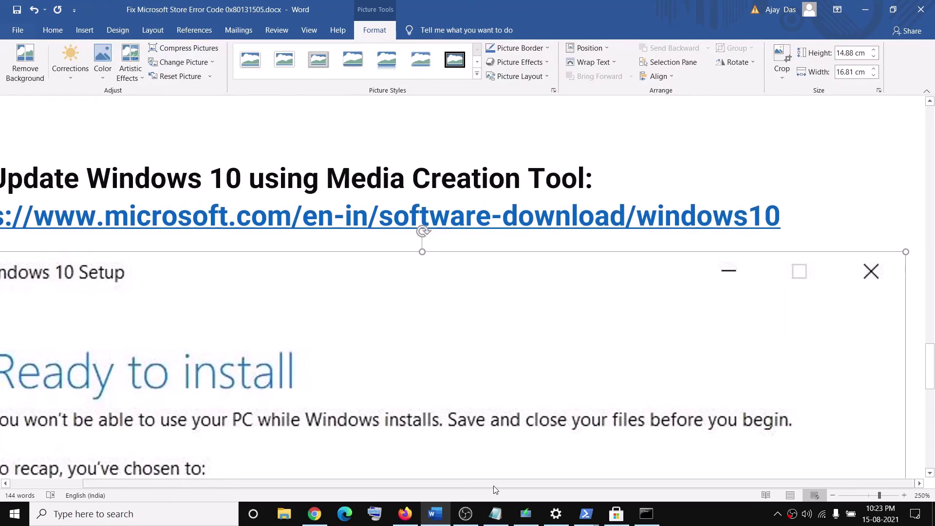
{"action": "left_click_drag", "start_coordinate": [499, 486], "coordinate": [427, 486]}
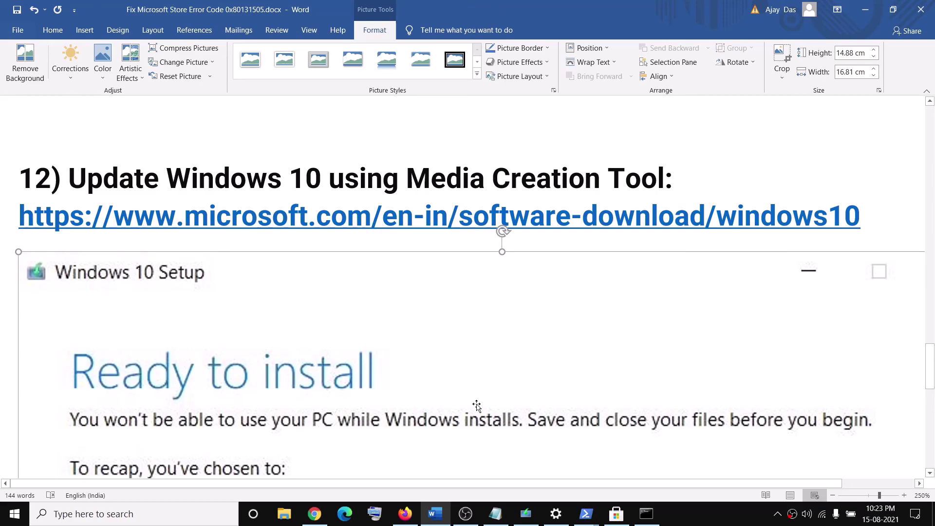
{"action": "scroll", "coordinate": [477, 406], "scroll_direction": "up", "scroll_amount": 20}
{"action": "scroll", "coordinate": [483, 399], "scroll_direction": "up", "scroll_amount": 1}
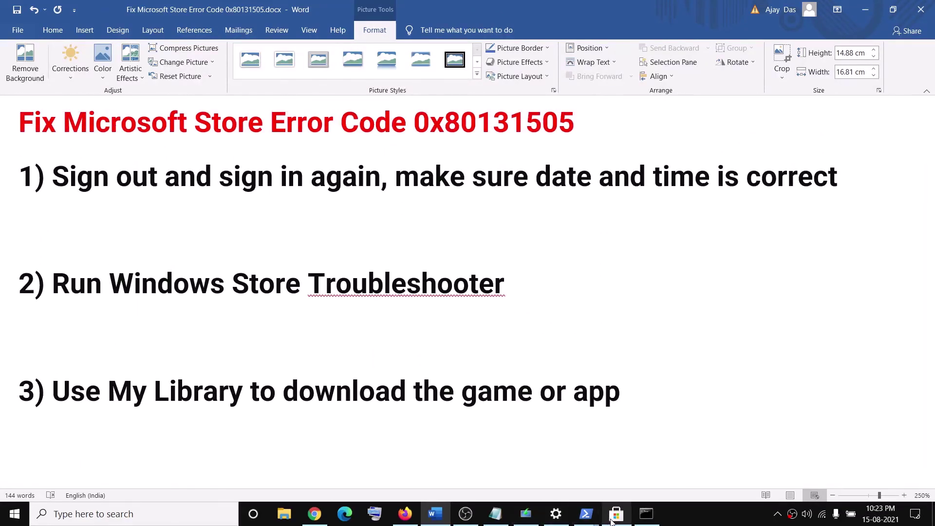